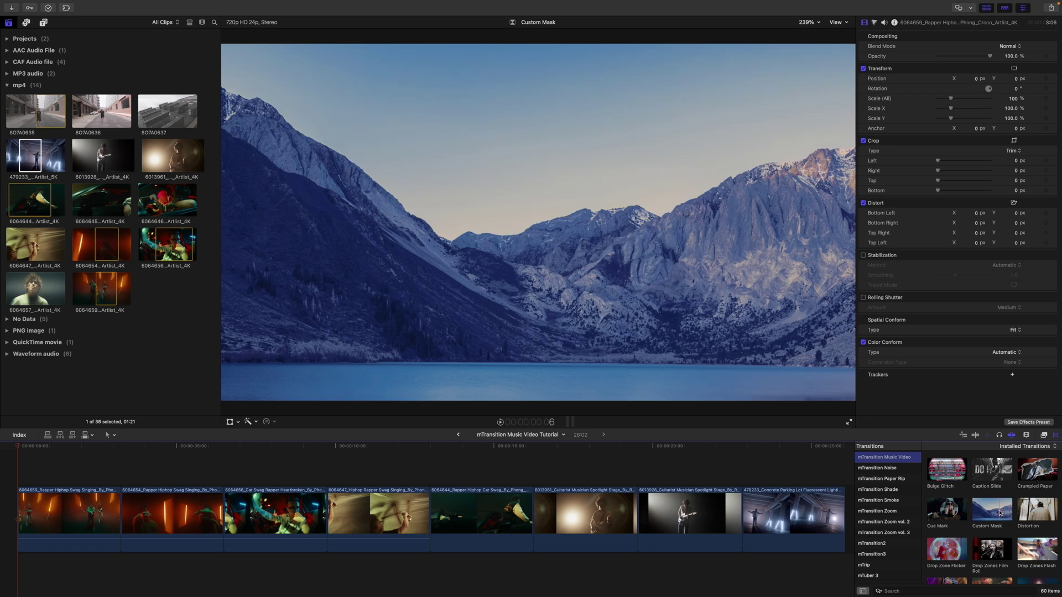
- Drop the Custom Mask transition from the Transitions browser onto the first timeline edit
left_click_drag(982, 513, 124, 522)
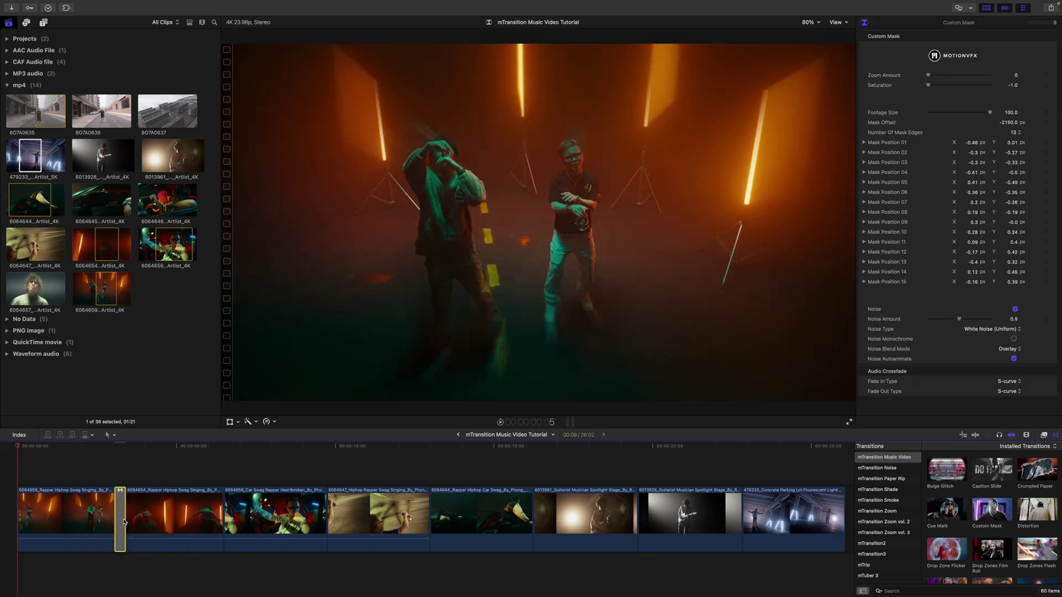
- Park the playhead on the Custom Mask transition and step back one frame to preview the mask
left_click(113, 448)
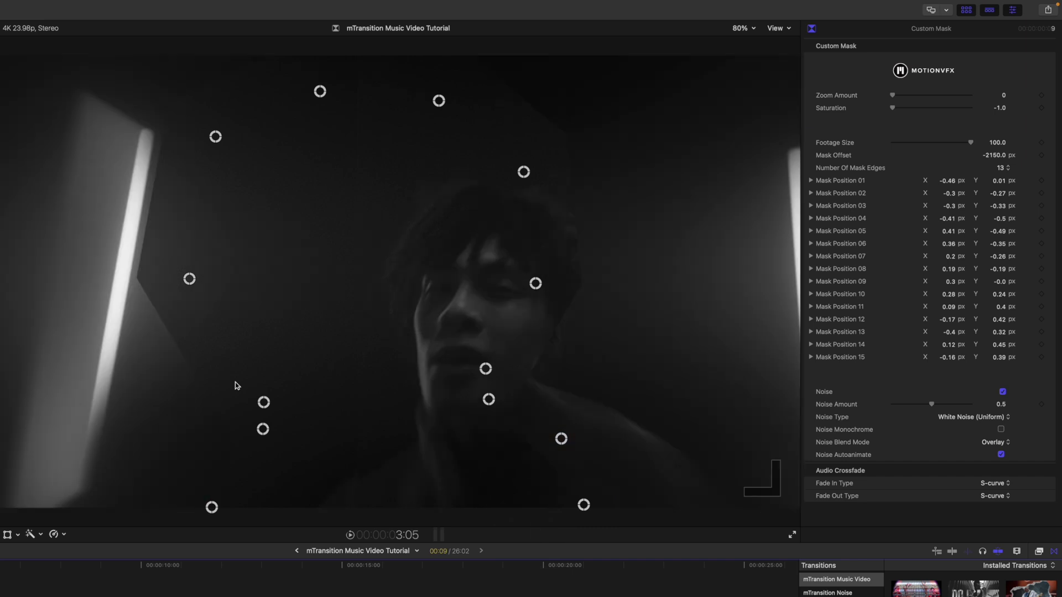
key("Left")
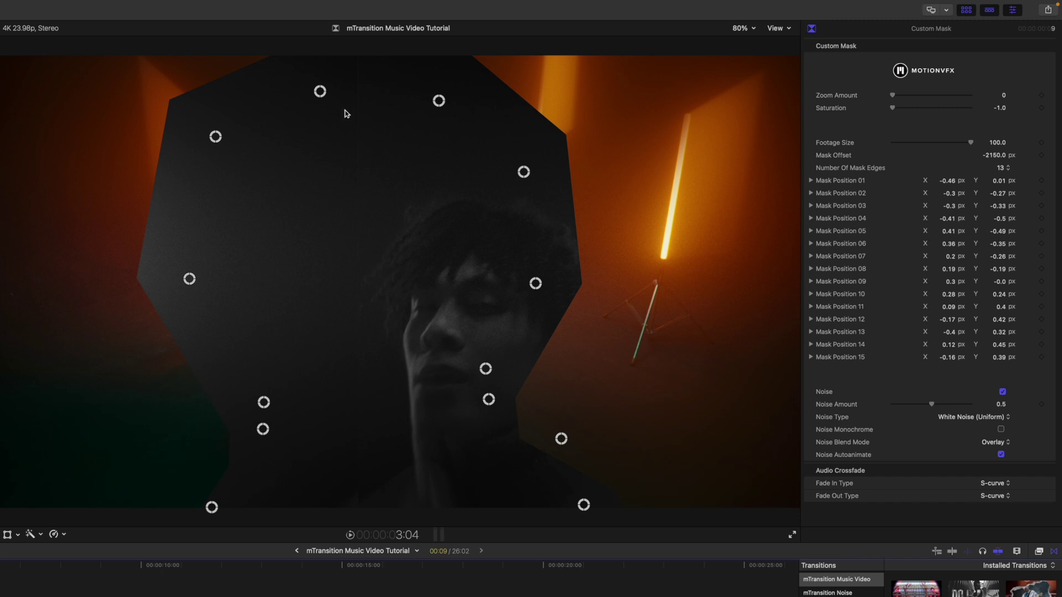
- Drag the polygon's mask points to frame the face, Position 05 X reading 0.67
left_click_drag(320, 90, 416, 203)
left_click_drag(438, 101, 577, 225)
left_click_drag(535, 283, 612, 354)
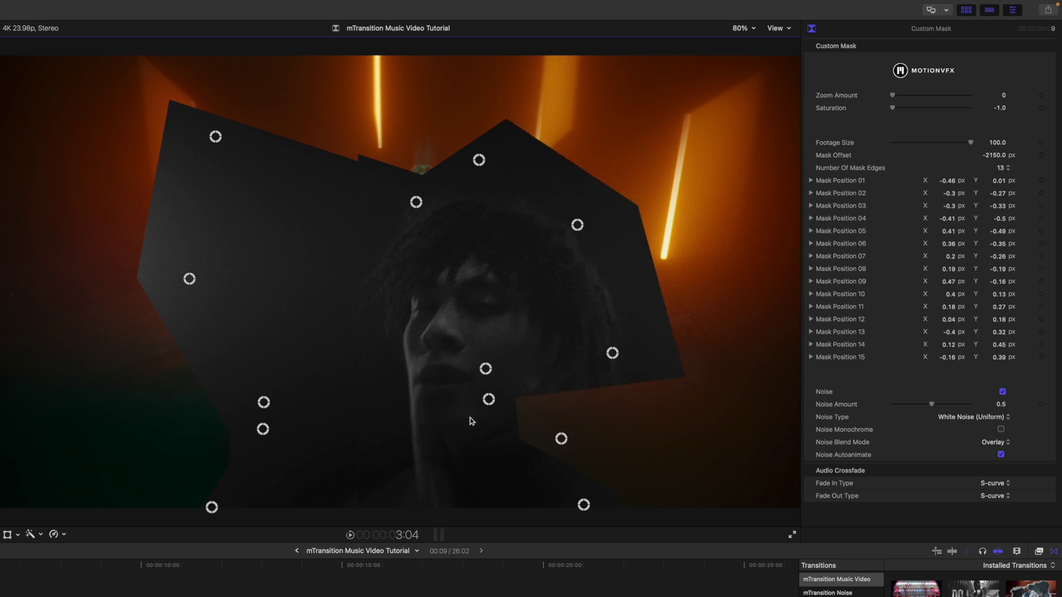
left_click_drag(491, 402, 631, 412)
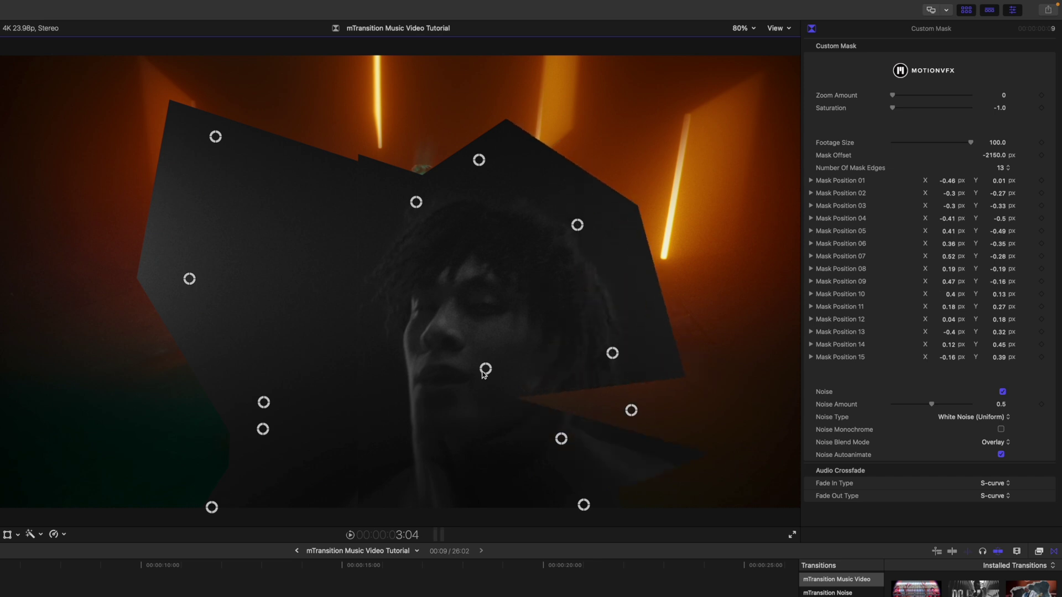
left_click_drag(486, 368, 635, 385)
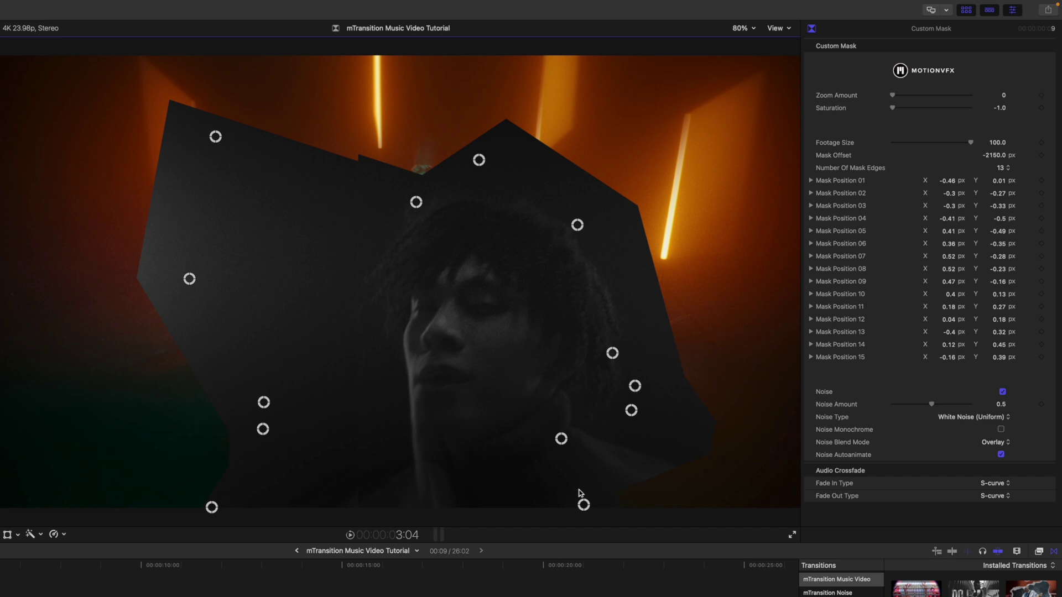
left_click_drag(585, 504, 701, 507)
left_click_drag(717, 463, 717, 460)
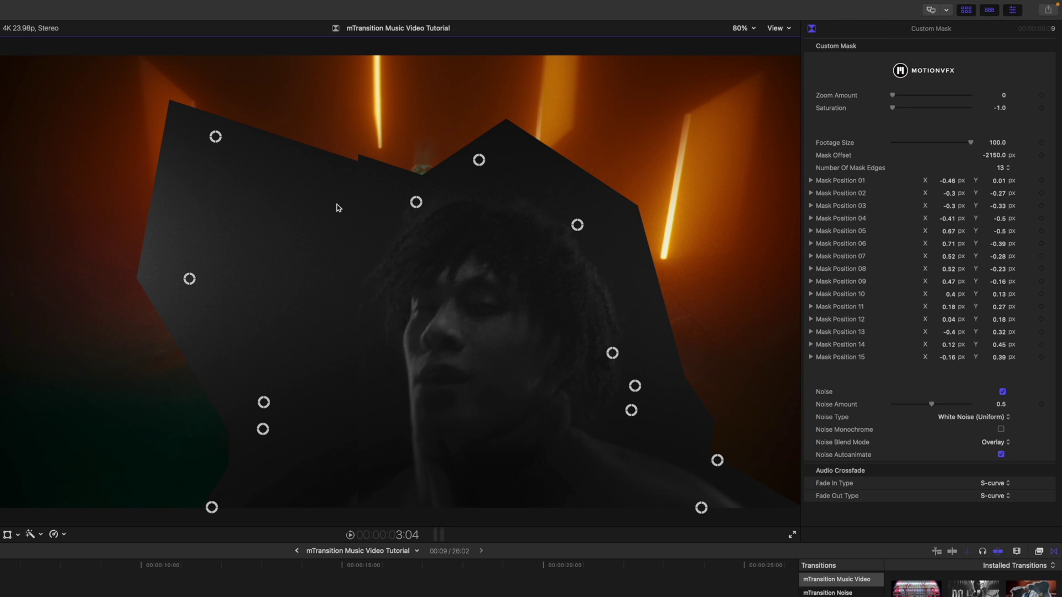
left_click_drag(215, 136, 265, 223)
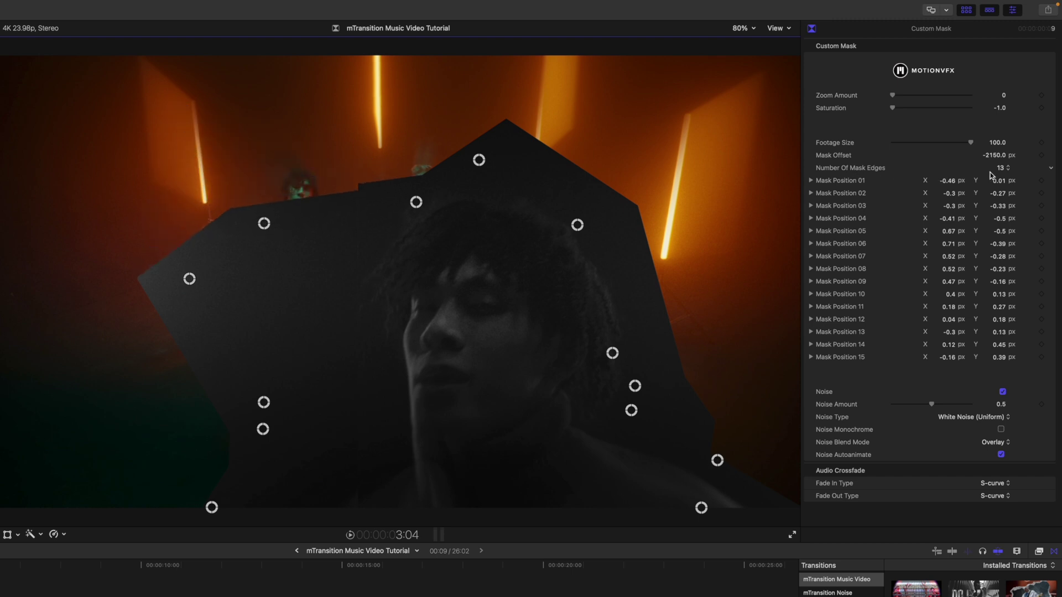
left_click(1007, 168)
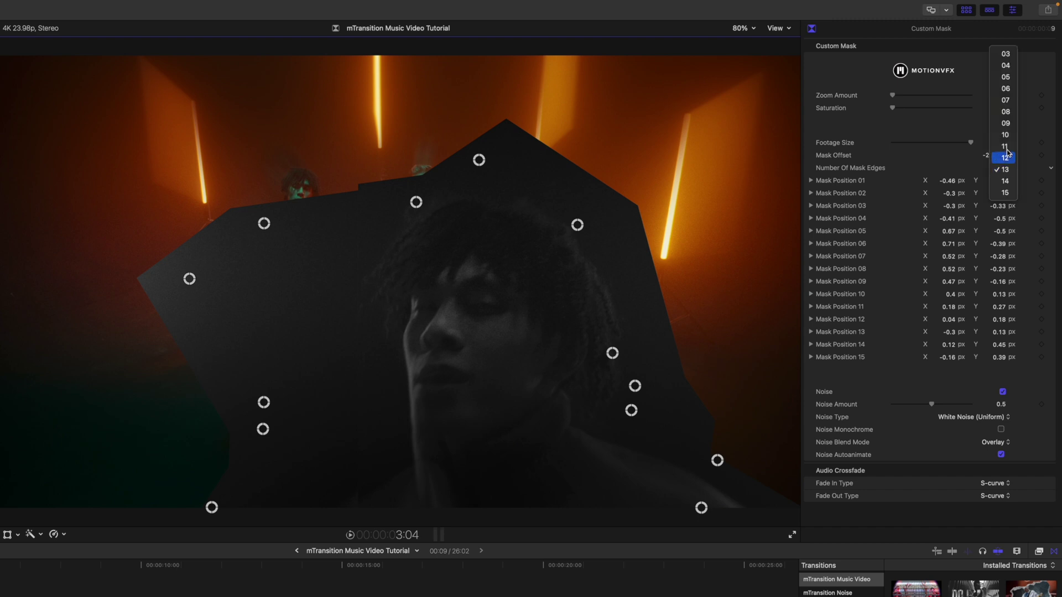
- Set Number Of Mask Edges to 09 and move the top and left mask points around the head
left_click(1009, 121)
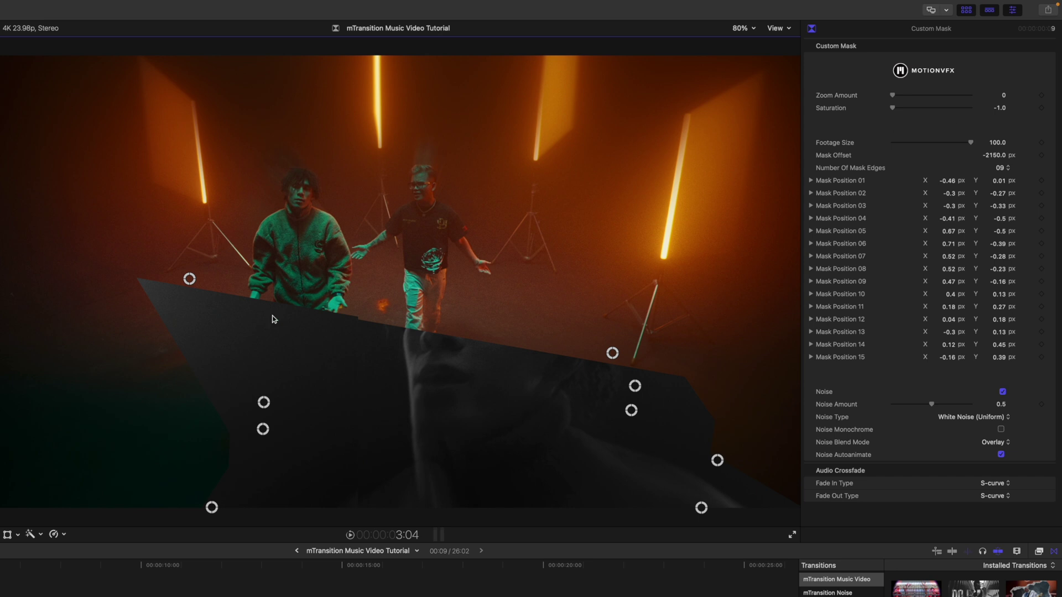
left_click_drag(189, 279, 471, 162)
left_click_drag(612, 353, 633, 303)
left_click_drag(263, 402, 335, 252)
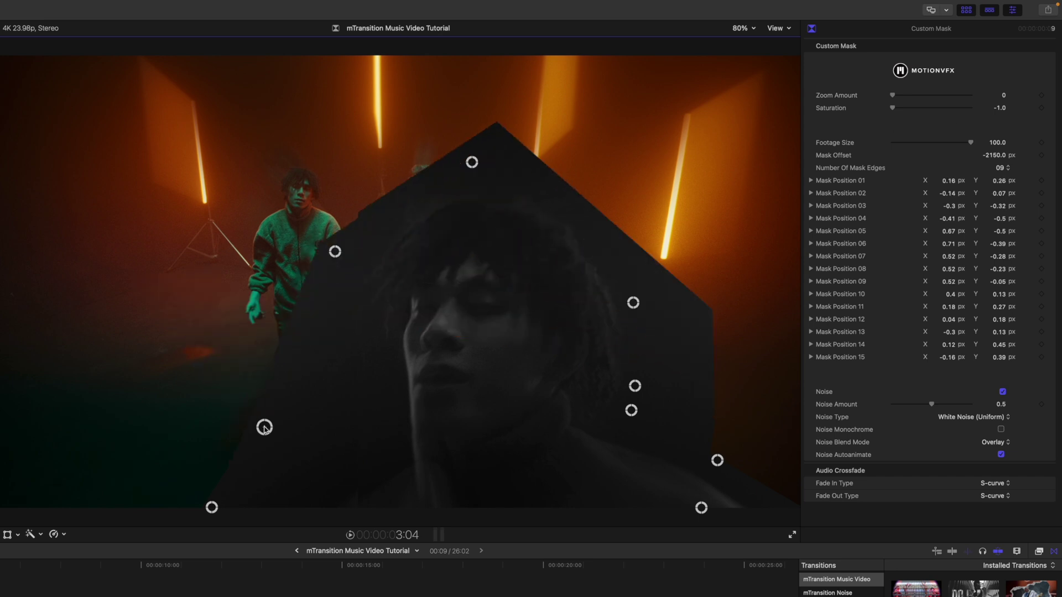
left_click_drag(265, 428, 380, 393)
left_click_drag(211, 508, 376, 526)
left_click_drag(335, 251, 329, 288)
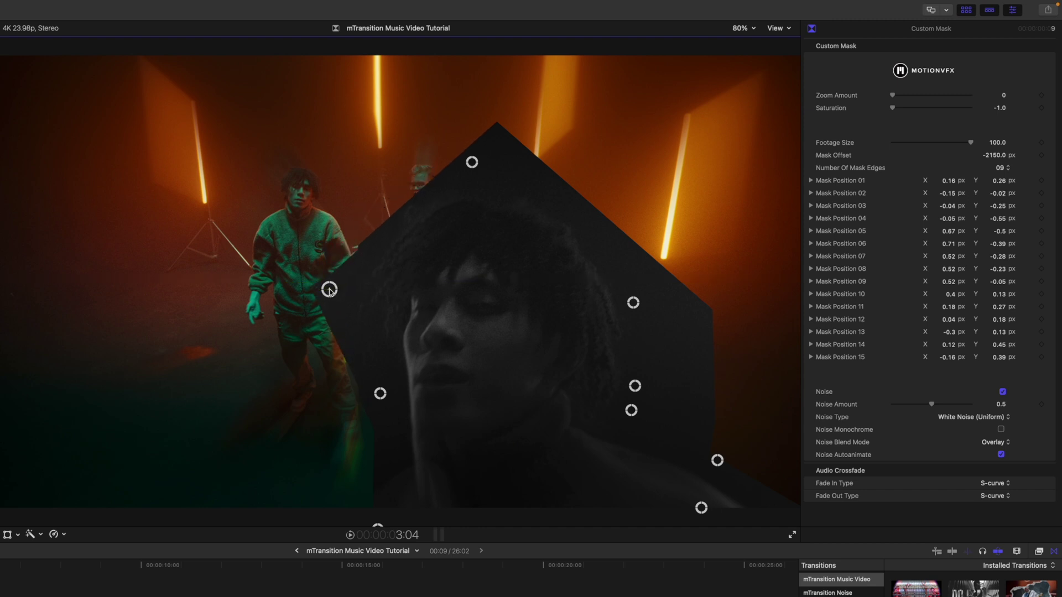
- Refine the top and right-side mask points, Positions 08 and 09 reaching 0.41/-0.2 and 0.41/0.08
left_click_drag(471, 162, 435, 194)
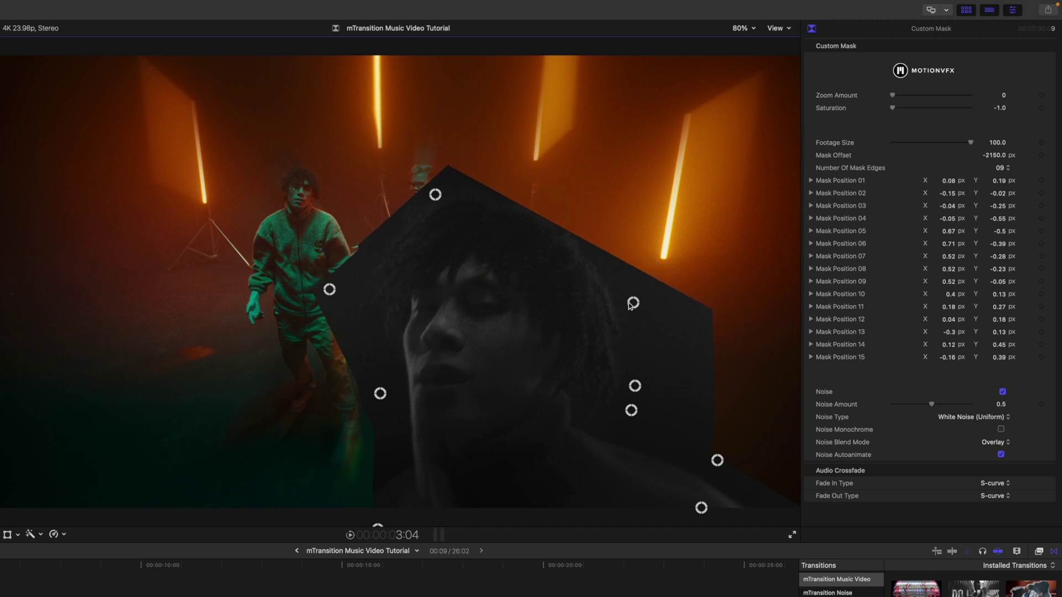
left_click_drag(633, 302, 591, 226)
left_click_drag(614, 396, 610, 323)
left_click_drag(631, 410, 706, 462)
left_click_drag(701, 507, 666, 548)
left_click_drag(613, 320, 581, 373)
left_click_drag(593, 228, 584, 243)
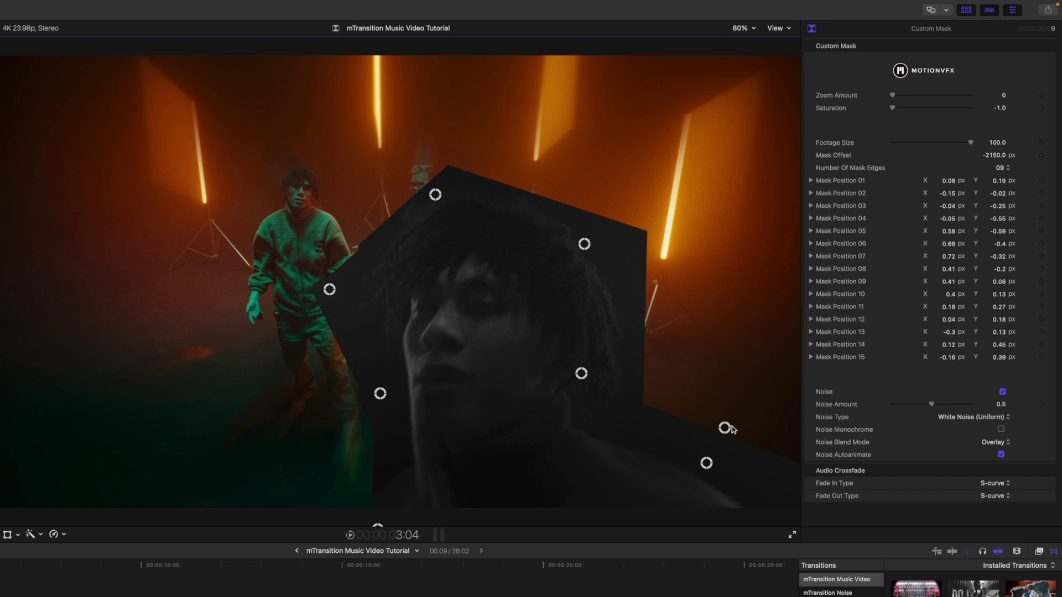
left_click_drag(725, 428, 720, 441)
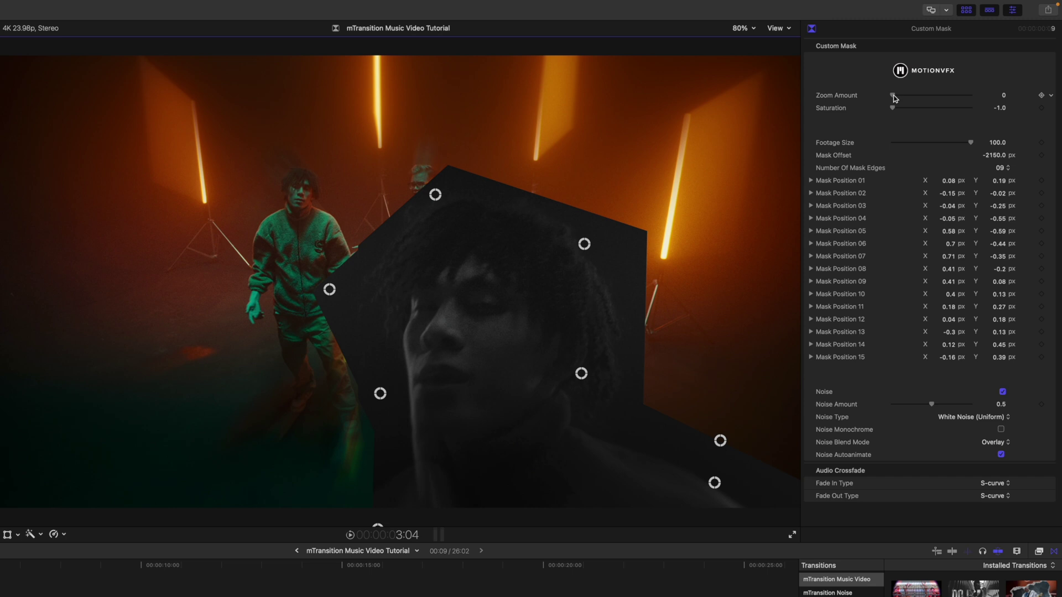
- Try Zoom Amount, Saturation and Footage Size, then scrub Mask Offset to -2582 px
left_click_drag(894, 98, 861, 97)
mouse_move(892, 109)
left_mouse_down()
mouse_move(919, 115)
mouse_move(891, 115)
left_mouse_up()
left_click_drag(969, 142, 994, 155)
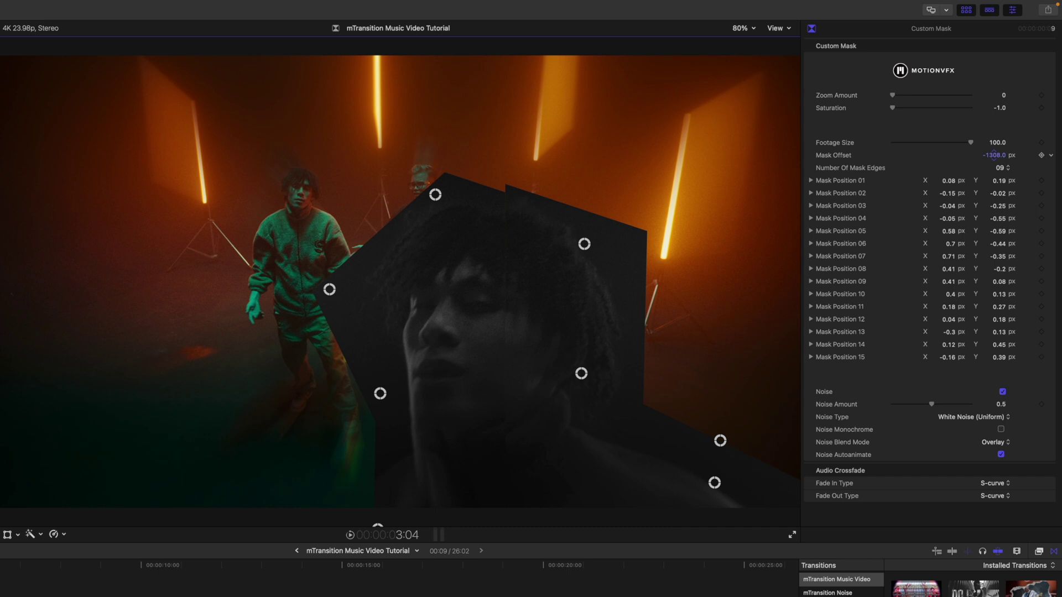
left_click_drag(994, 155, 994, 154)
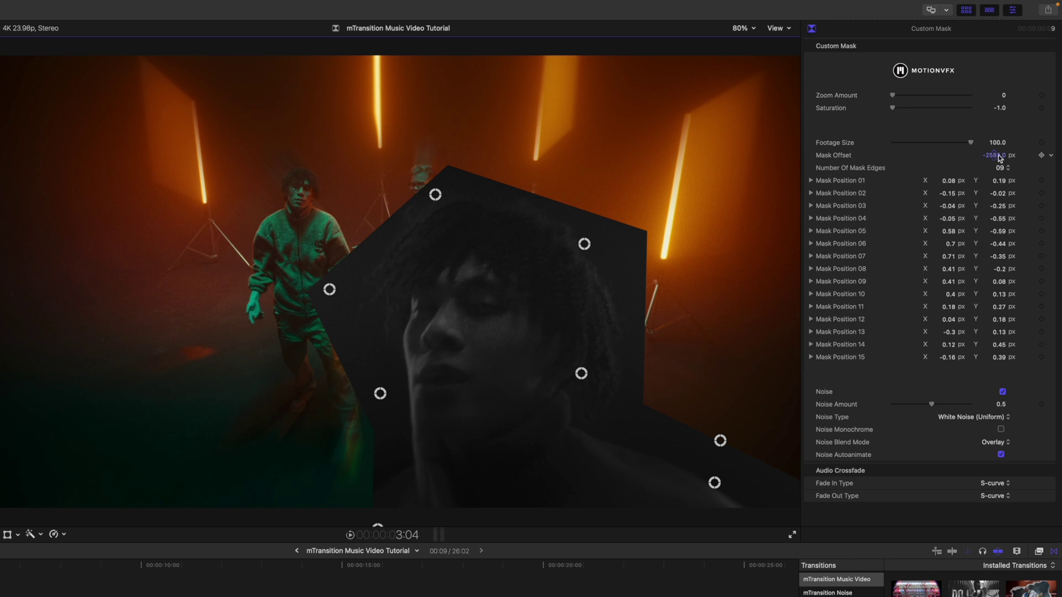
left_click_drag(998, 157, 1007, 155)
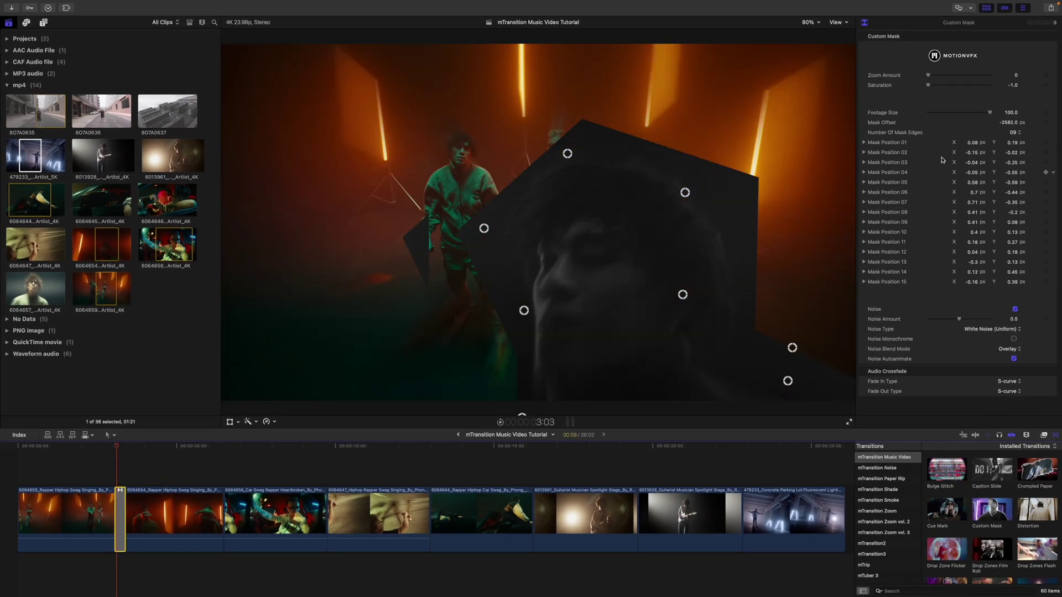
- Push Mask Offset further negative and park the playhead at the transition's start
left_click_drag(1009, 124, 1008, 122)
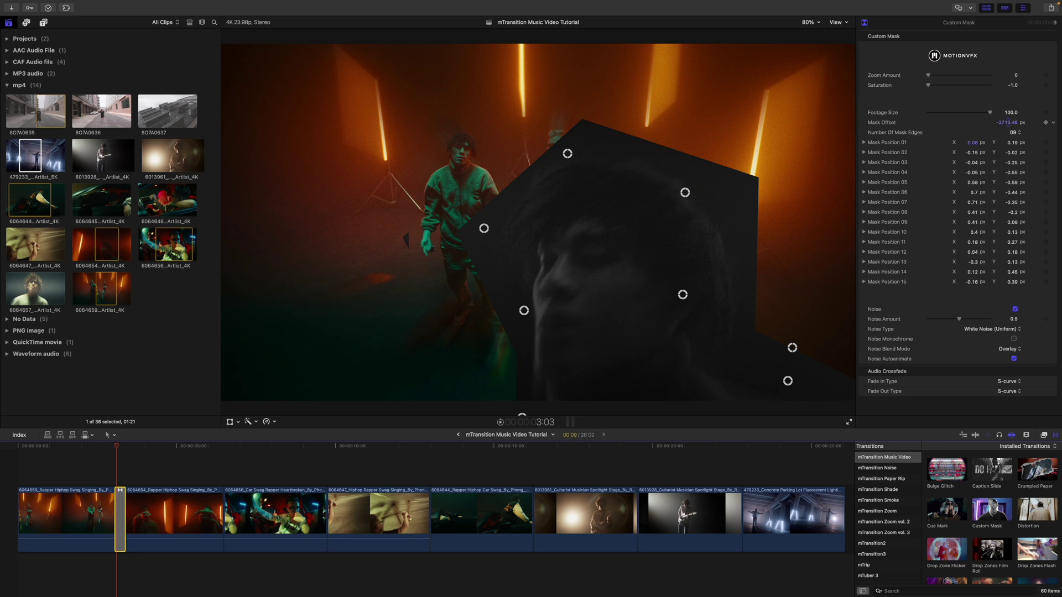
left_click(115, 456)
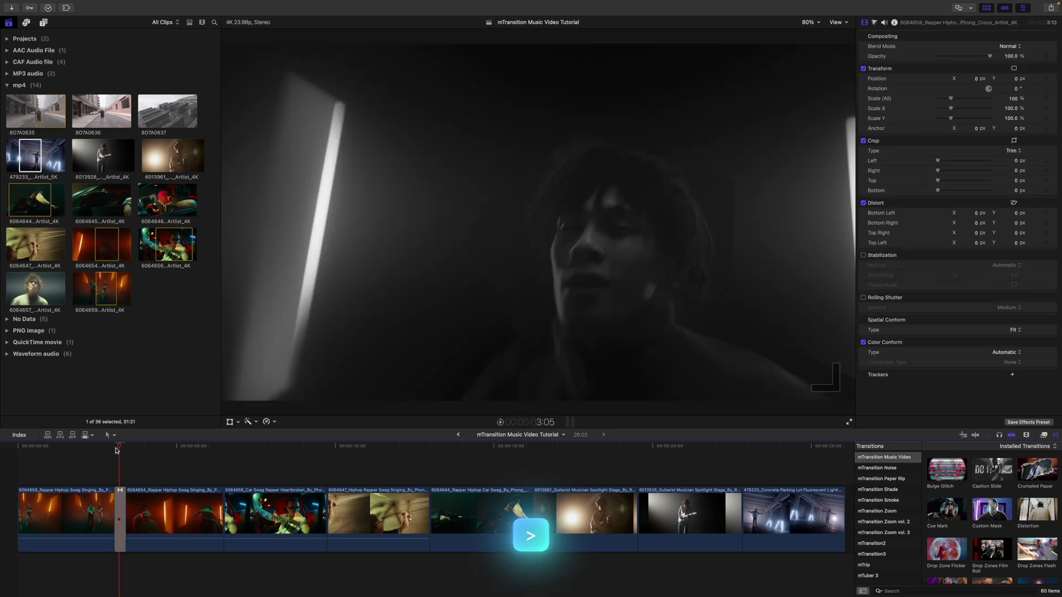
left_click(115, 450)
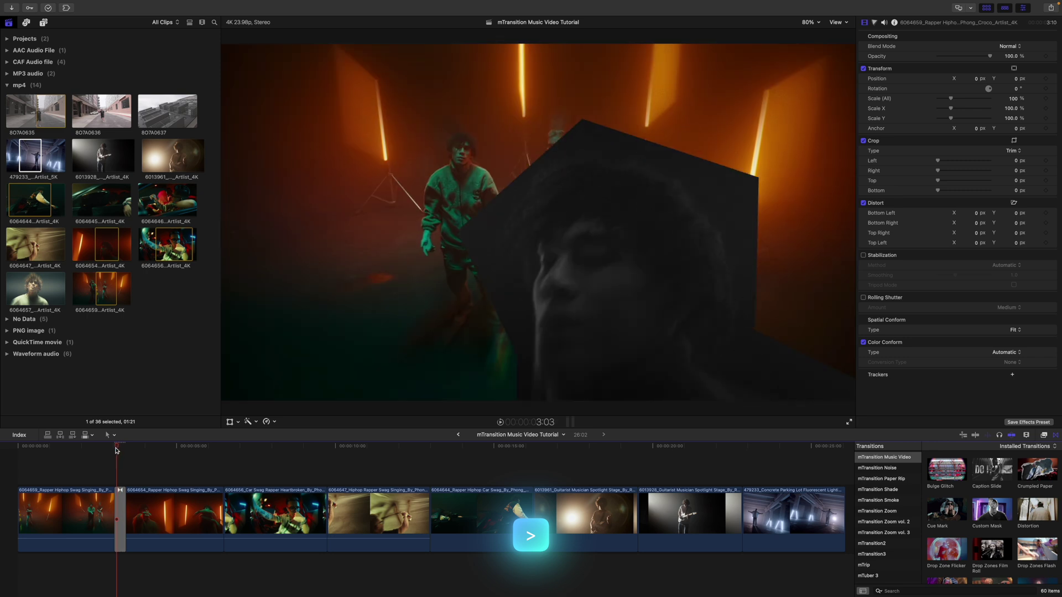
- Step through the finished Custom Mask transition, then add Caption Slide to the second edit
key("Right")
key("Right")
key("Right")
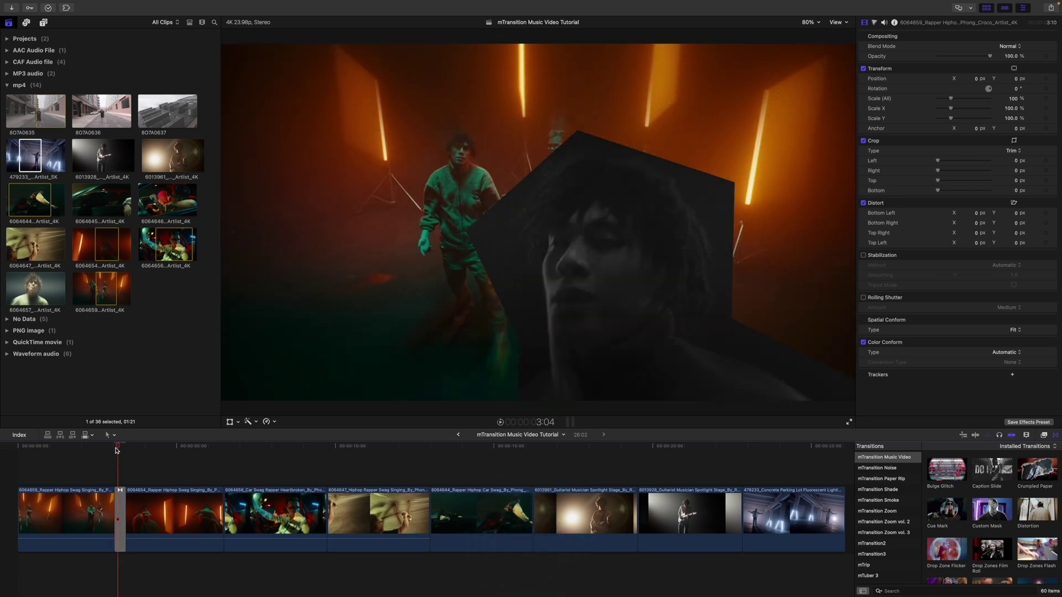
key("Right")
key("Right")
key("Right")
key("Right")
key("Right")
key("Right")
key("Right")
key("Right")
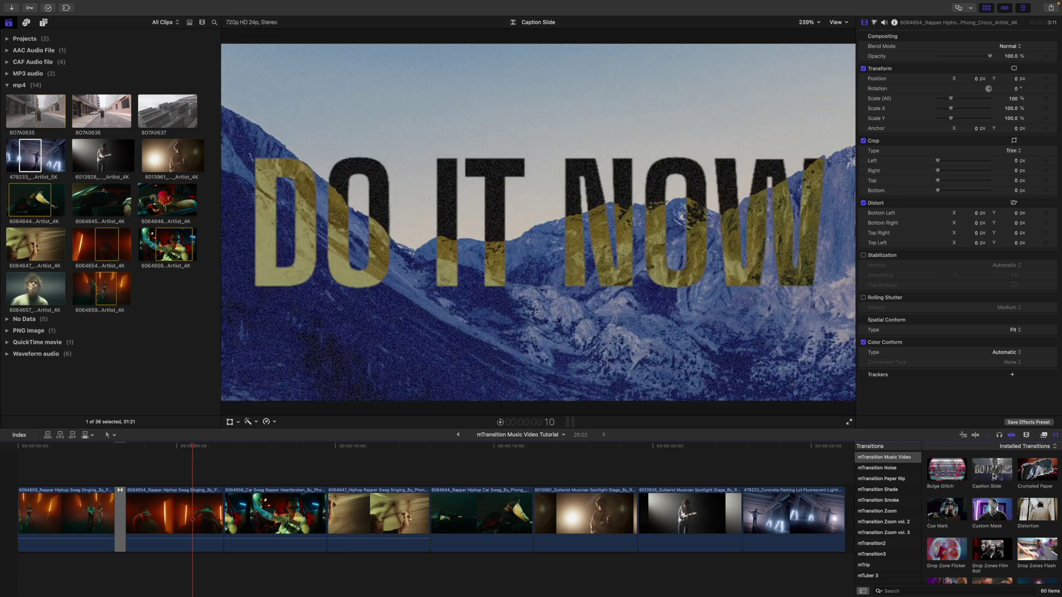
left_click_drag(998, 477, 221, 523)
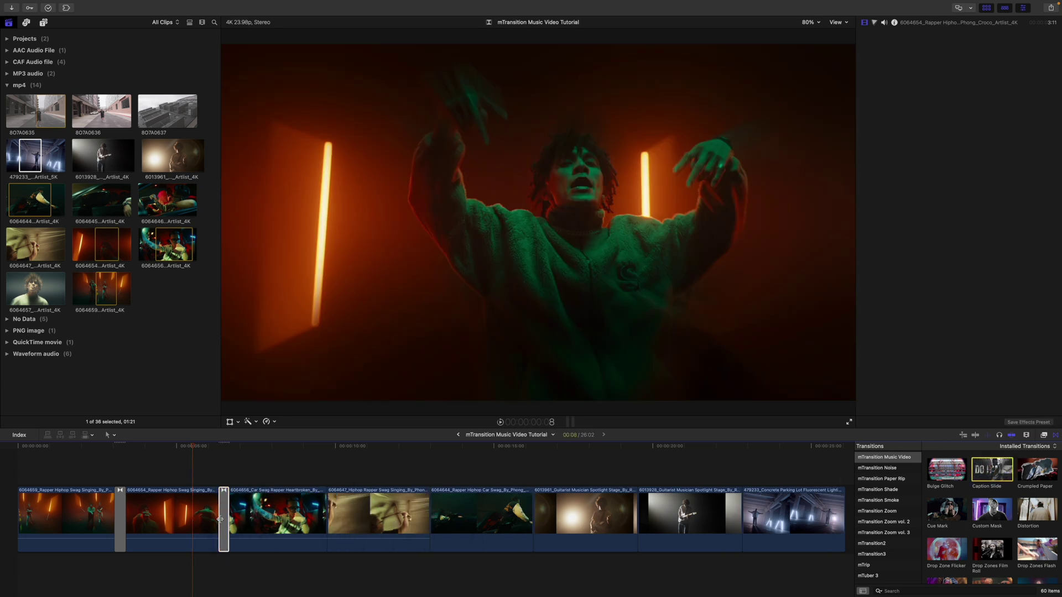
- Play the Caption Slide transition, stop, and park at 6:12 where the DO IT NOW title shows
left_click(219, 445)
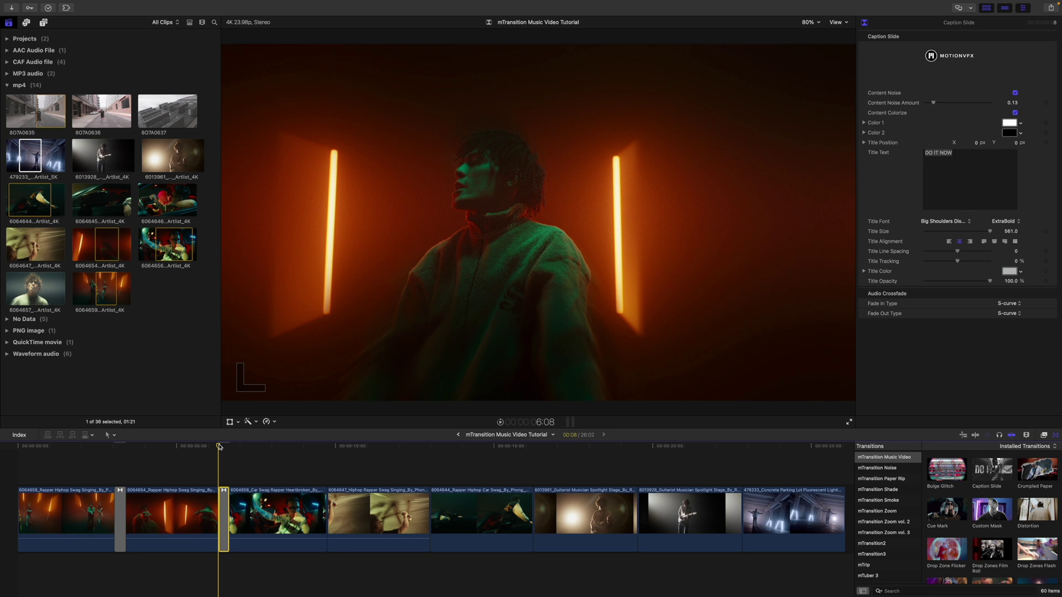
key("space")
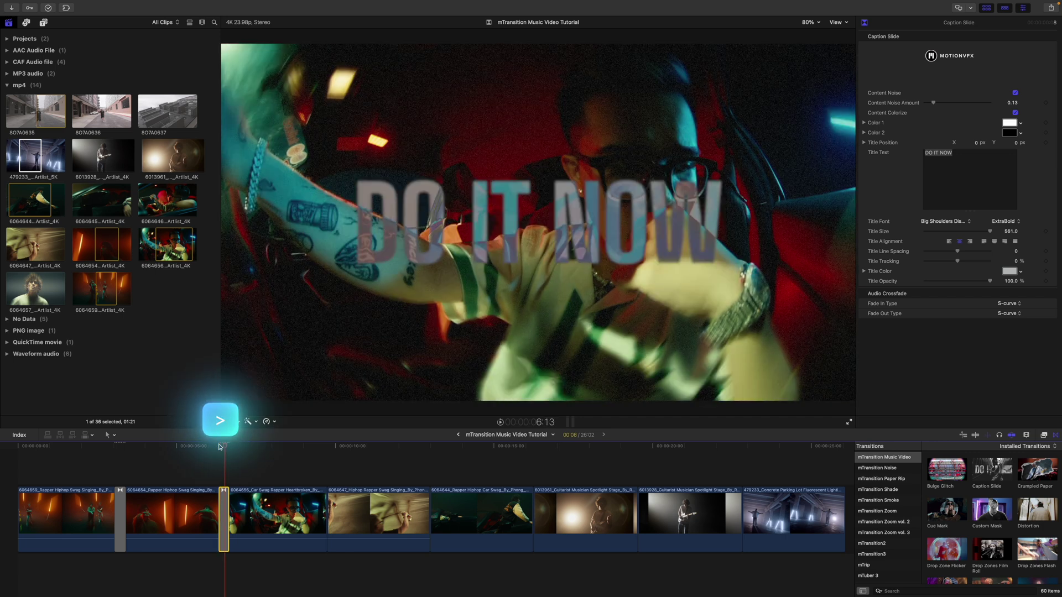
key("space")
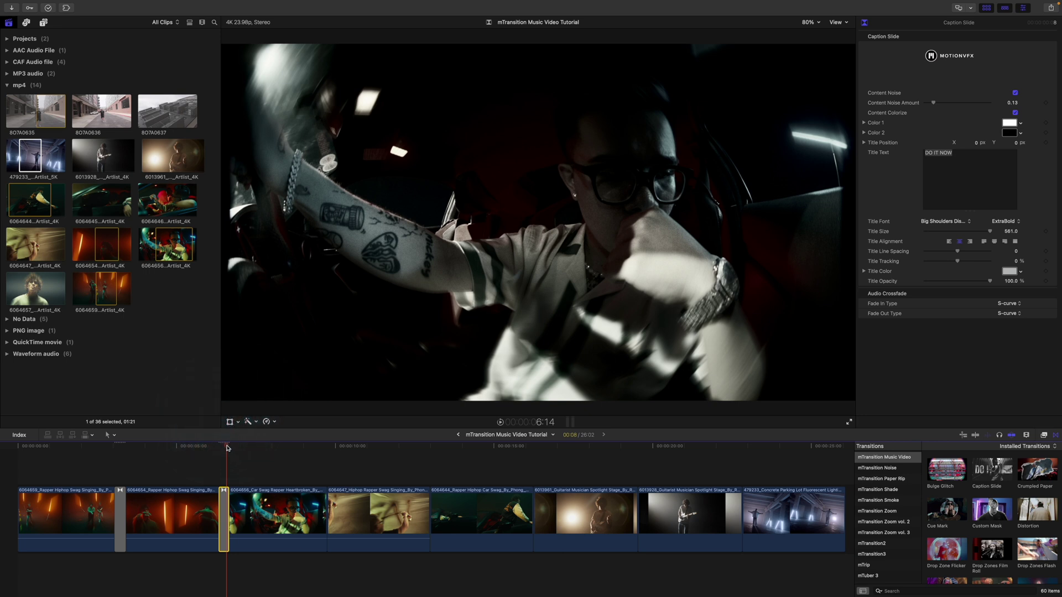
left_click(222, 446)
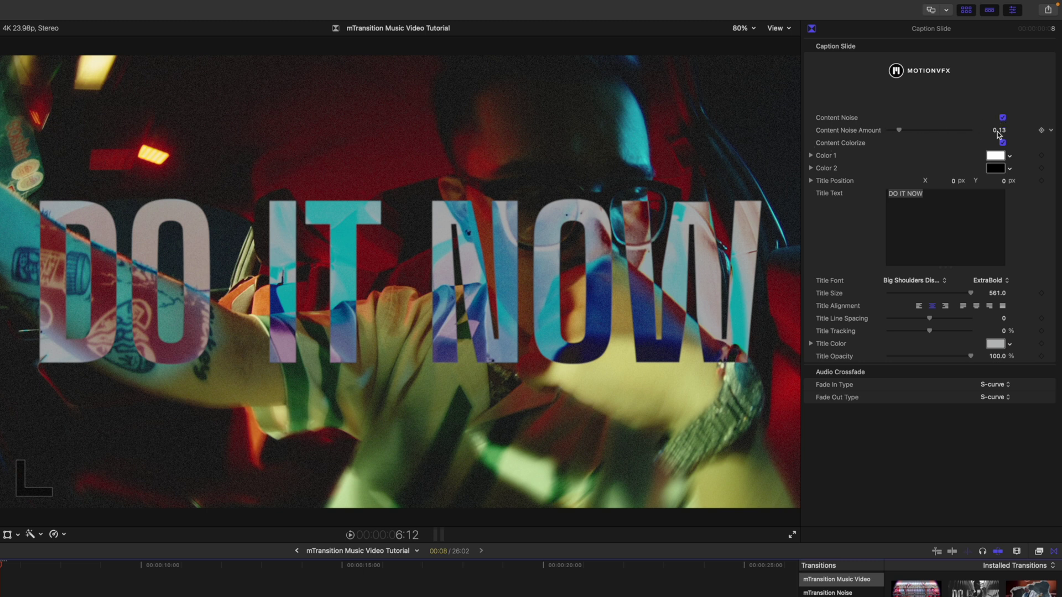
- In the Inspector's Title Text field, replace 'DO IT NOW' with 'GO FOR IT'
left_click(947, 200)
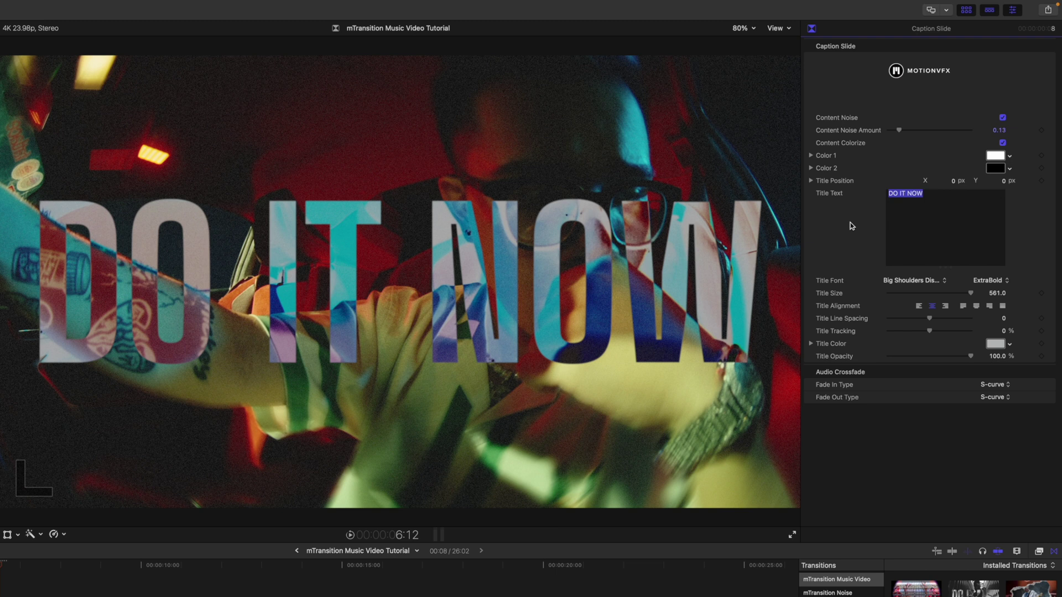
type("GO FOR IT")
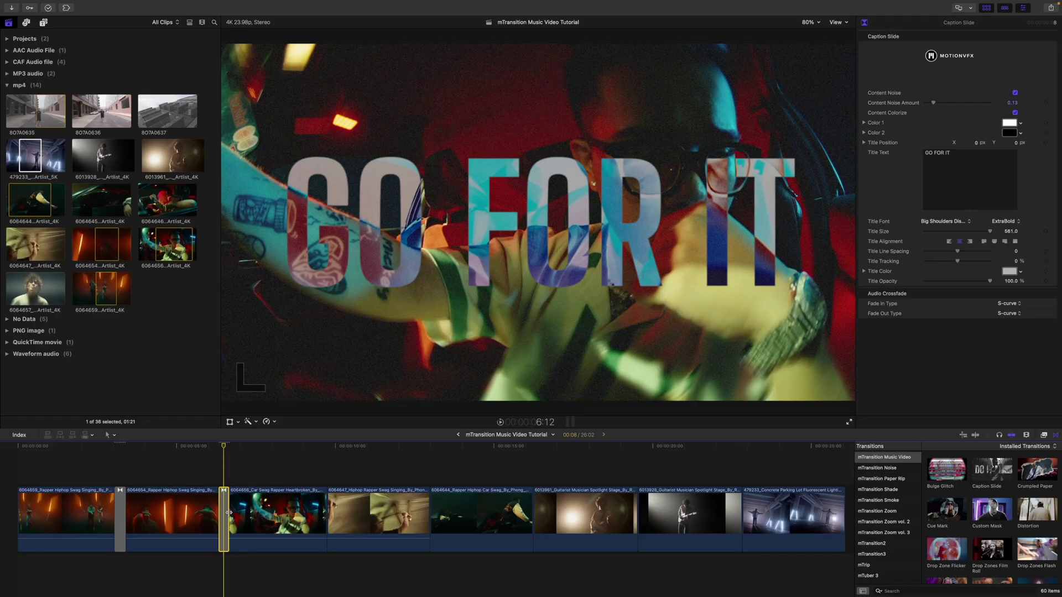
- Widen the Caption Slide transition by dragging its right edge, then play it twice from 6:00
left_click_drag(227, 512, 239, 512)
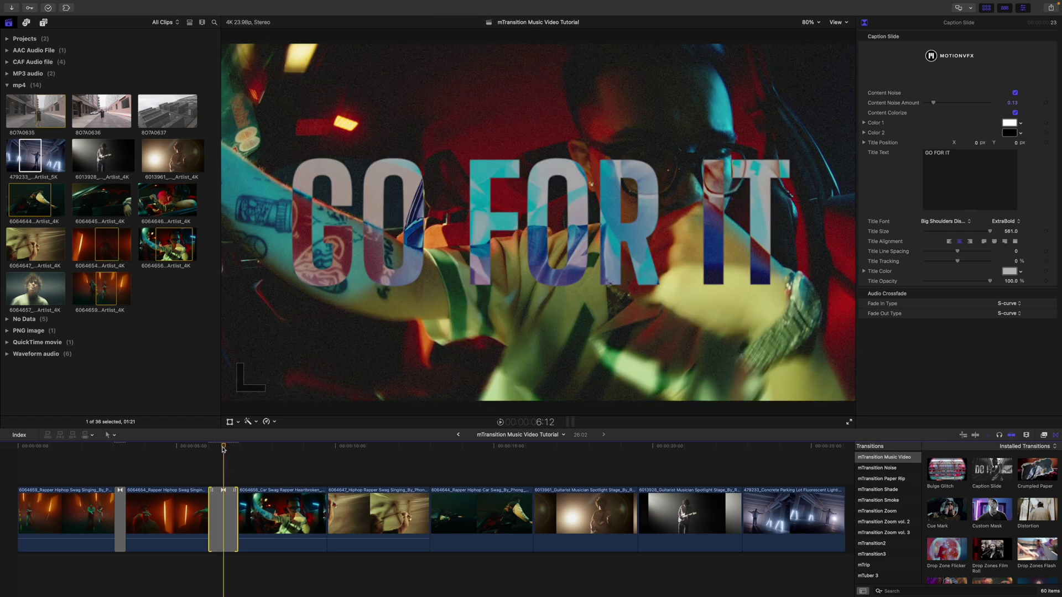
left_click(209, 449)
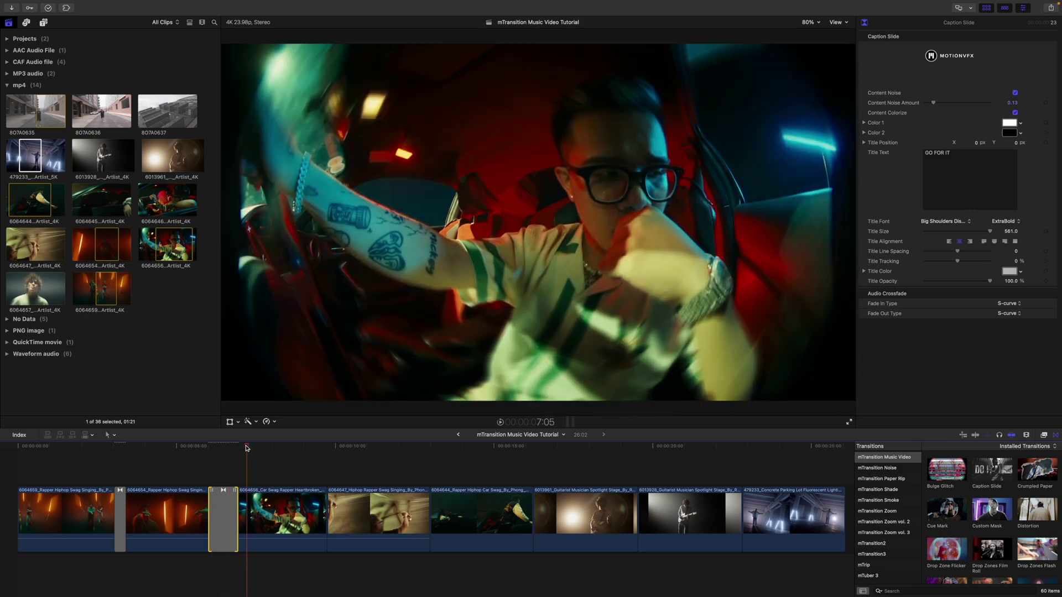
key("space")
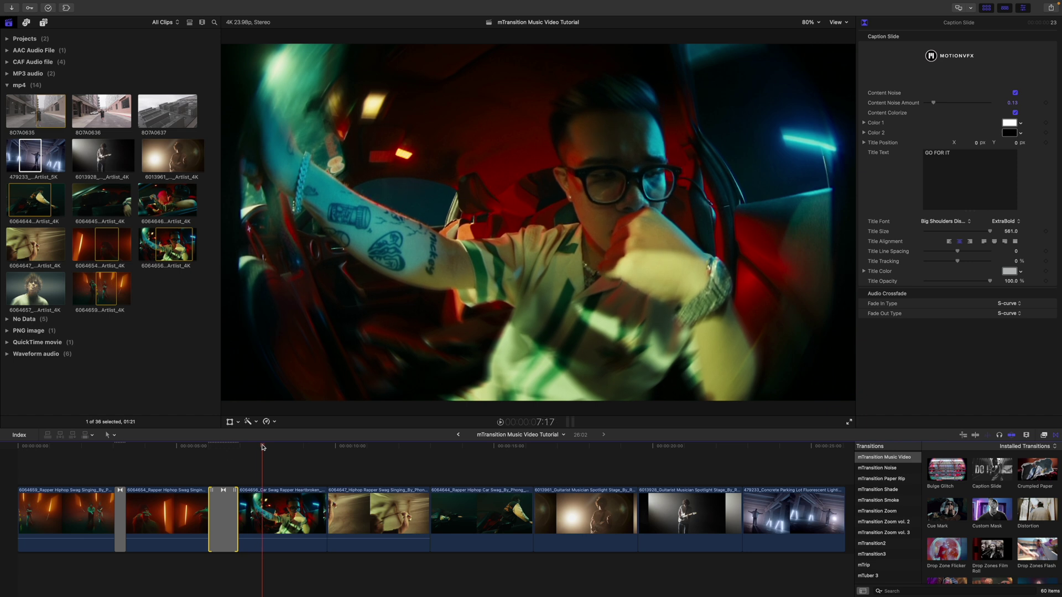
left_click(210, 453)
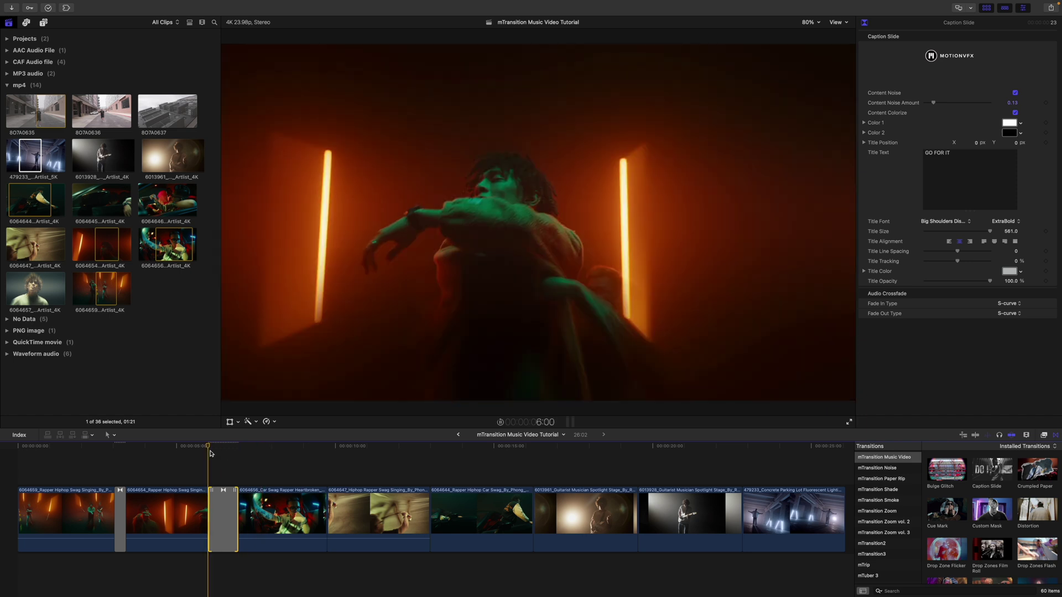
key("space")
scroll(968, 530, "down", 3)
- Add Flicker Smears to the edit after the car clip and reset Textures Rotation to 0°
scroll(968, 531, "down", 3)
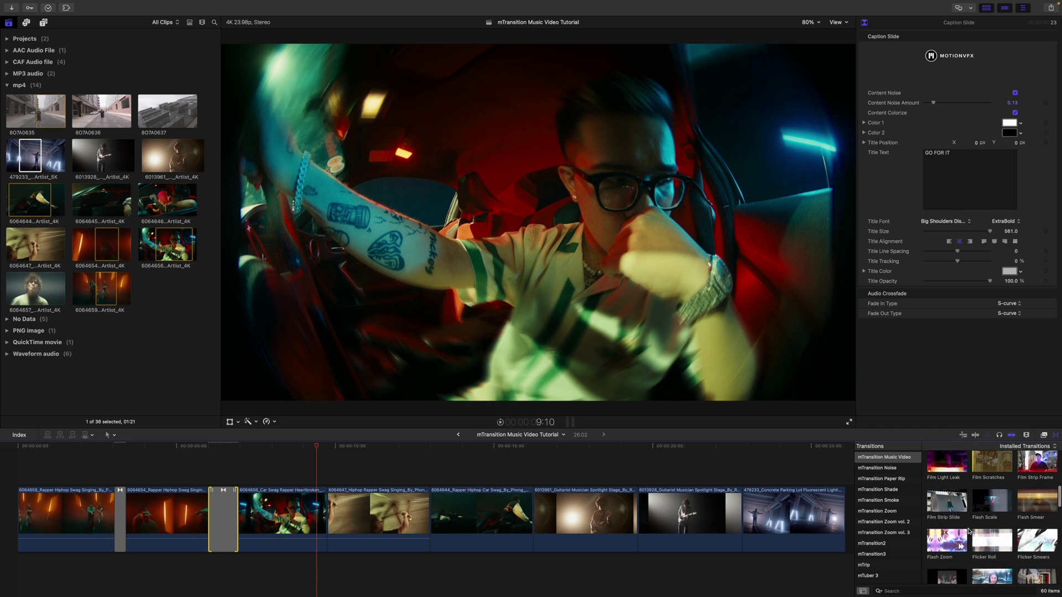
scroll(969, 531, "down", 3)
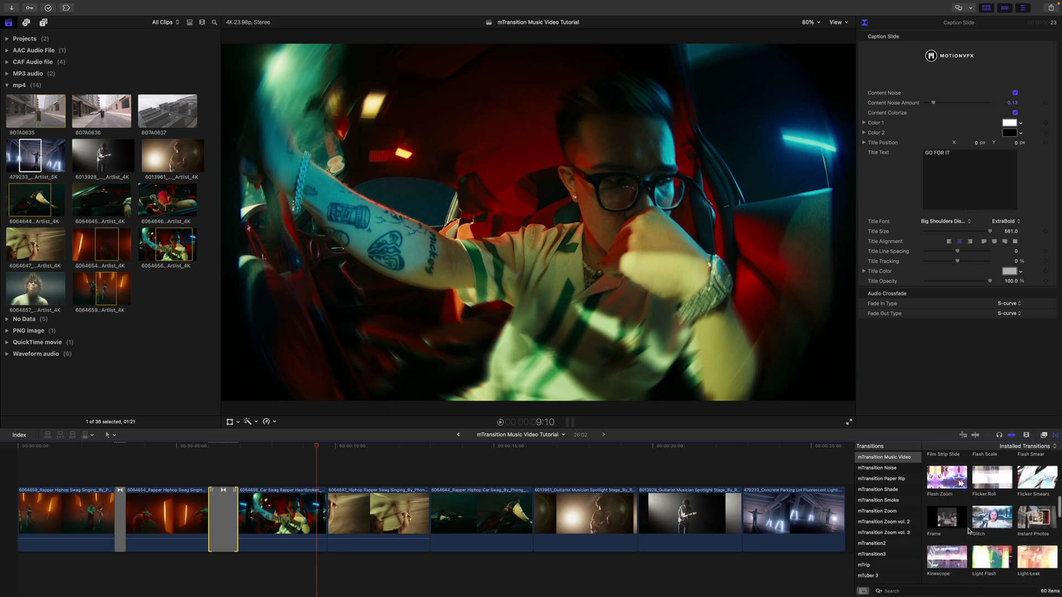
scroll(968, 531, "down", 1)
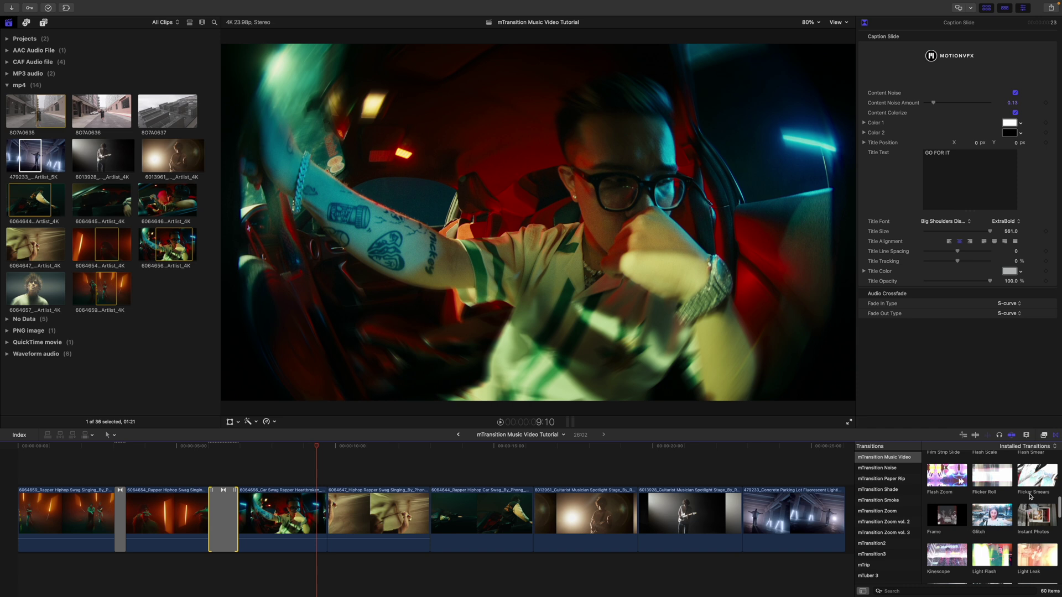
mouse_move(1037, 475)
left_mouse_down()
mouse_move(562, 515)
mouse_move(317, 515)
mouse_move(327, 517)
left_mouse_up()
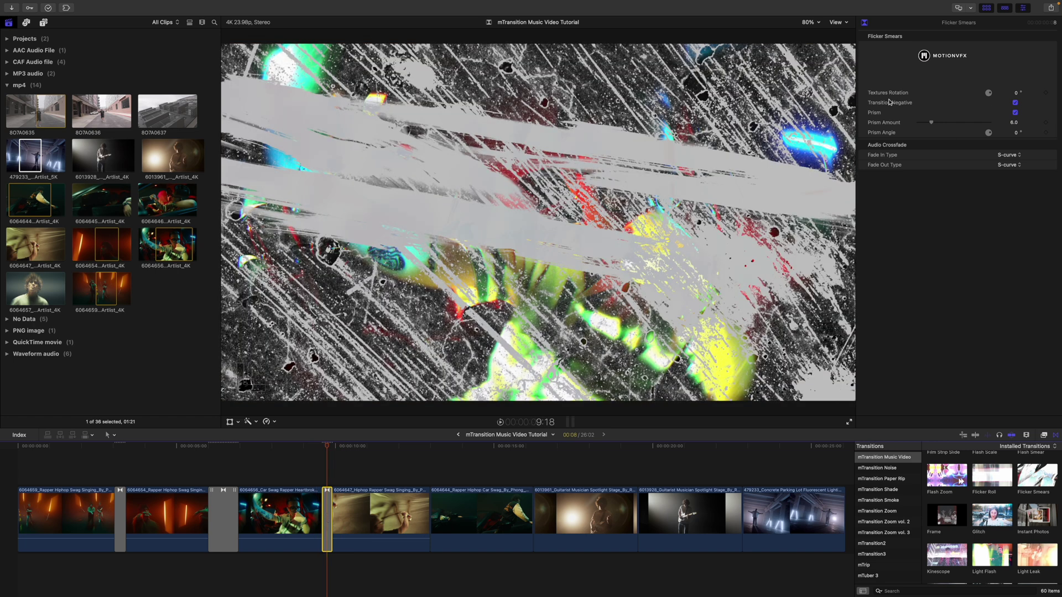
left_click_drag(1016, 95, 981, 95)
type("0")
key("Return")
- Keep Transition Negative on, enable Prism with amount 32 and angle 190°, then play it
left_click(1015, 103)
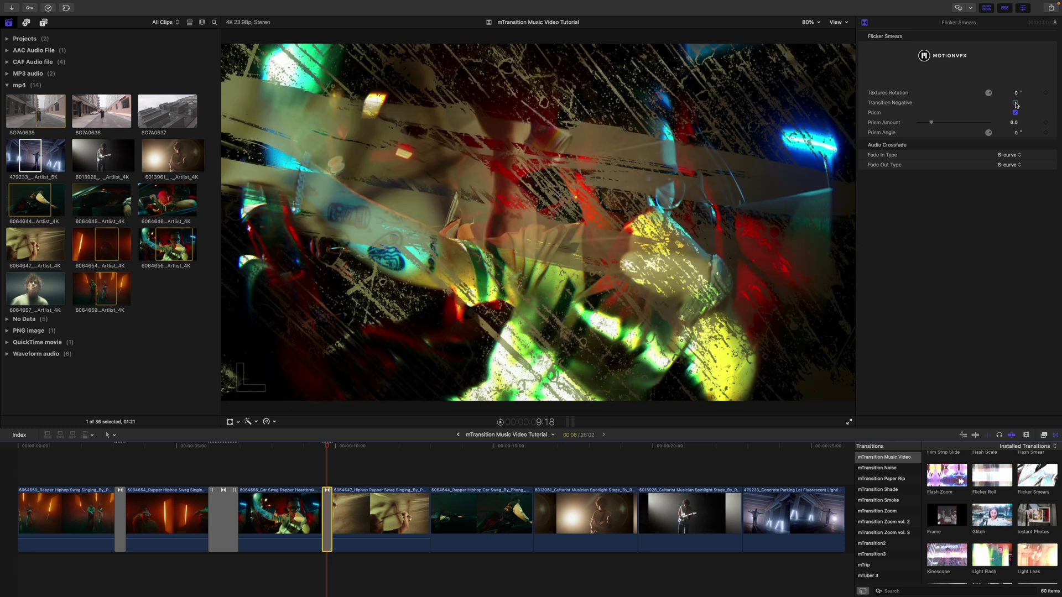
left_click(1015, 103)
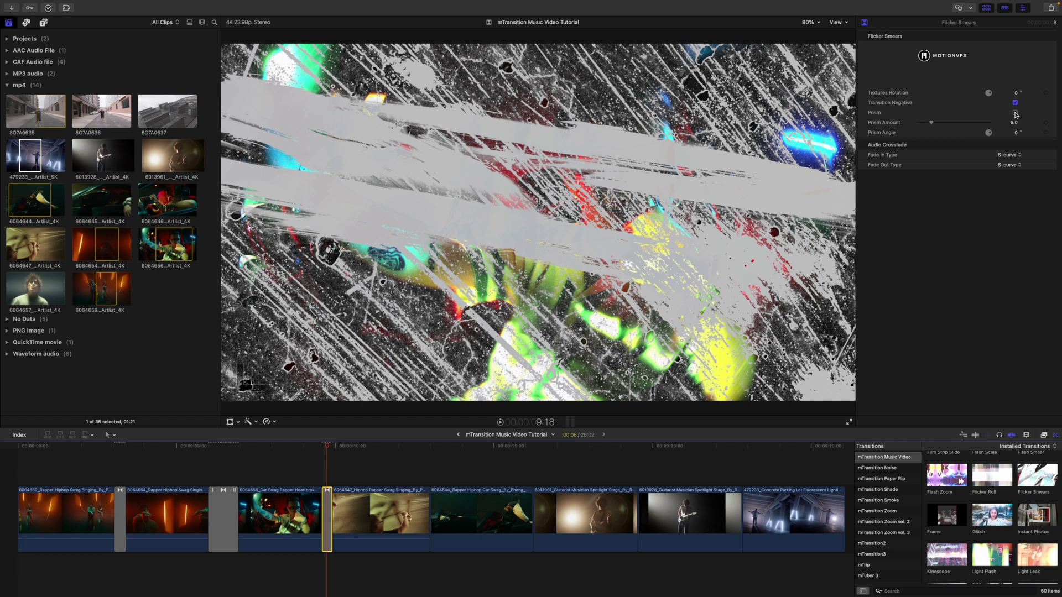
left_click(1015, 113)
left_click_drag(931, 122, 999, 128)
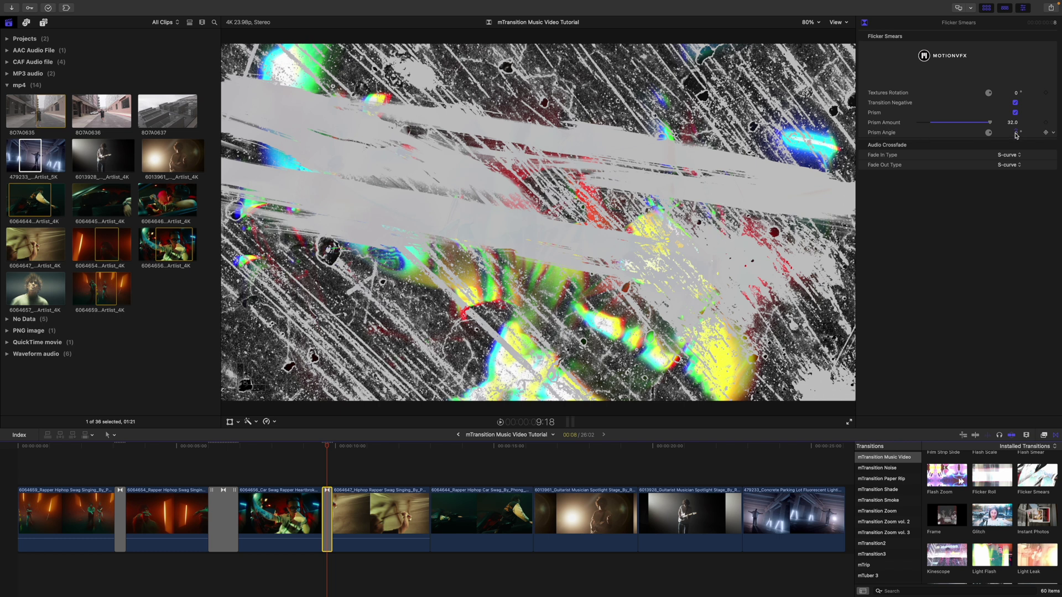
left_click_drag(1015, 135, 980, 136)
left_click(313, 446)
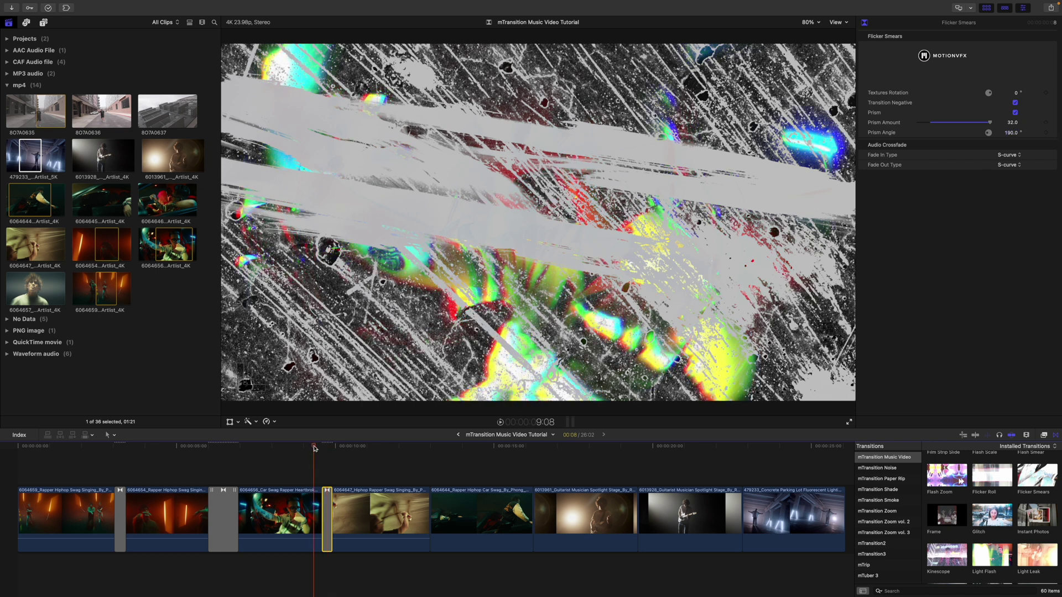
key("space")
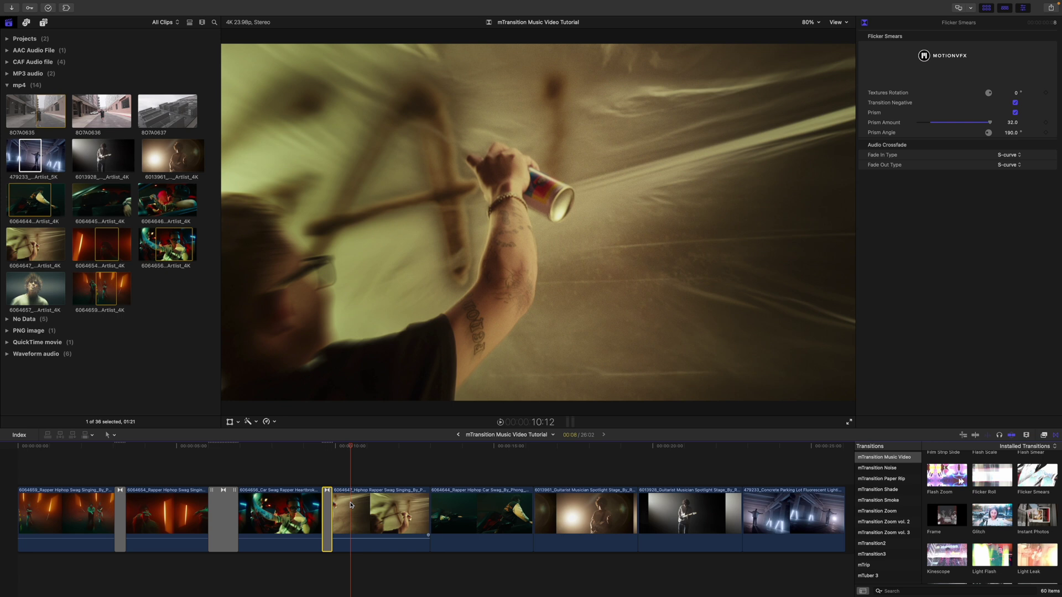
- Blade the spray-paint clip 6064647 three times near its start, then select the short pieces
scroll(351, 506, "right", 2)
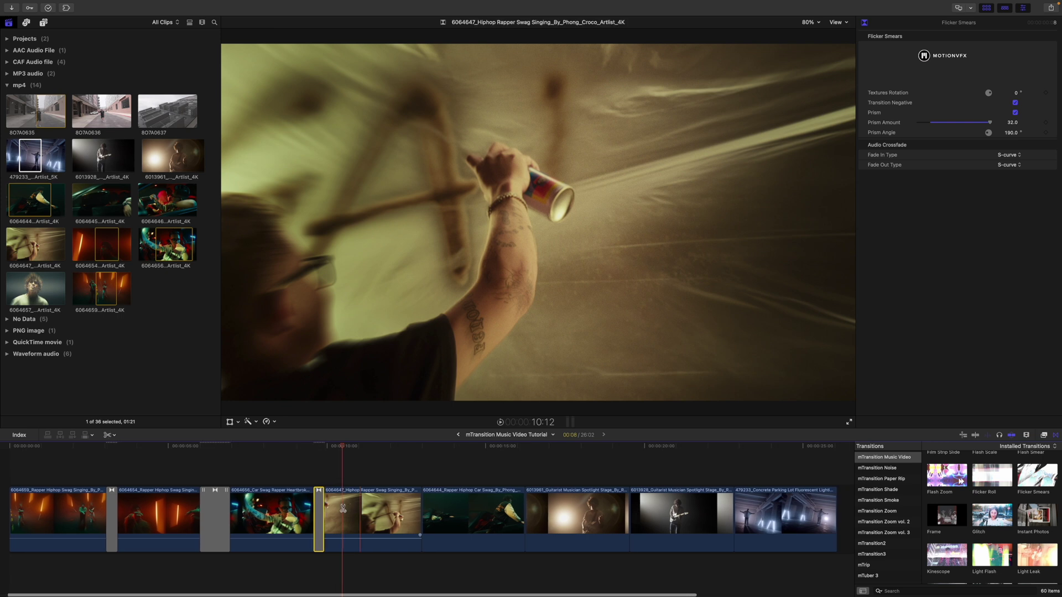
scroll(343, 509, "left", 2)
key("b")
left_click(350, 509)
left_click(373, 510)
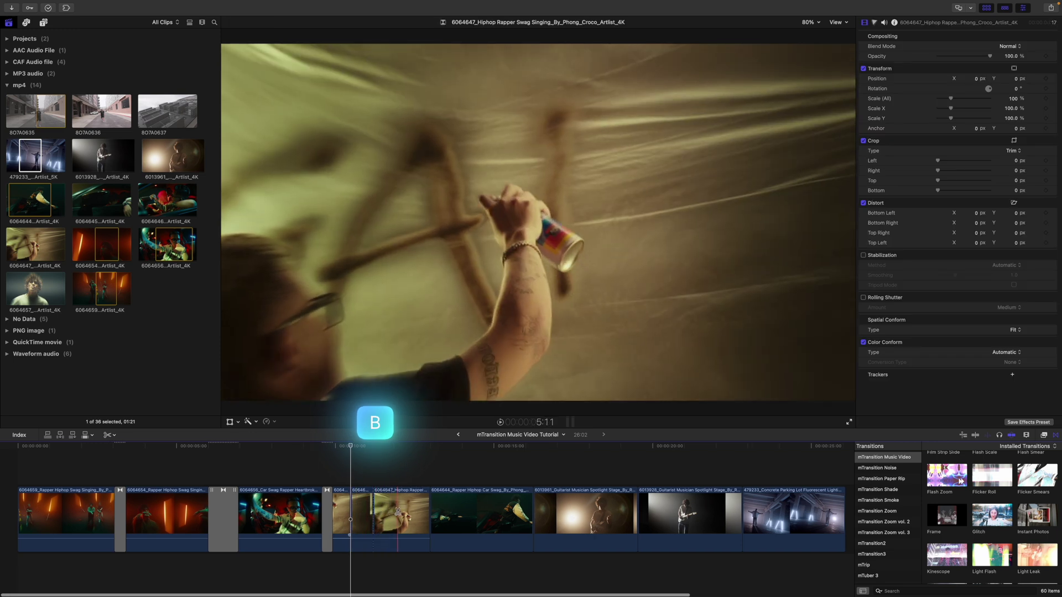
left_click(395, 509)
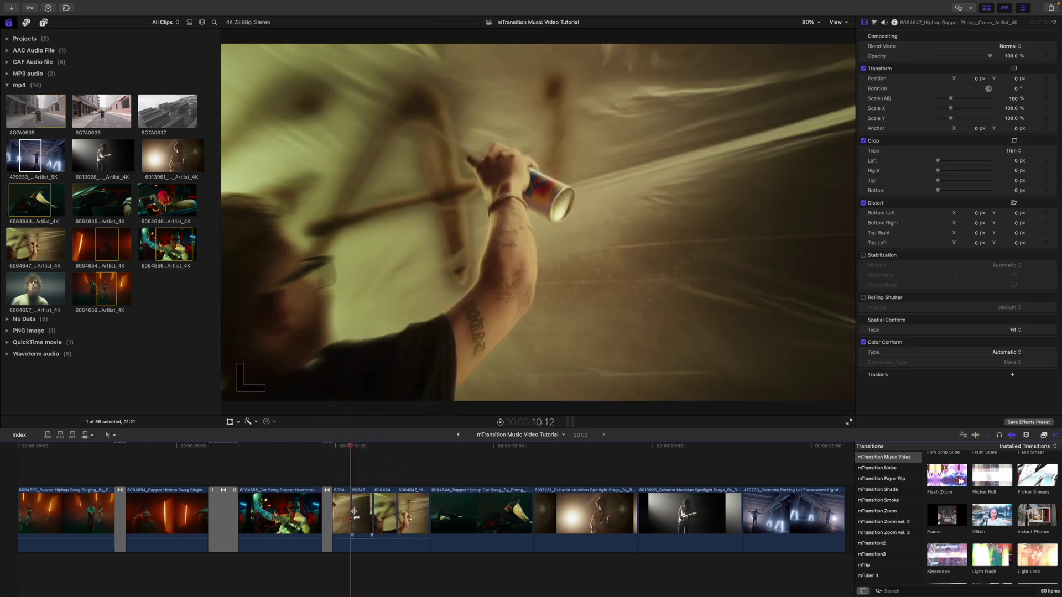
left_click(402, 513)
left_click(362, 492)
- Drop Kinescope, Light Flash and Light Leak Roll transitions onto the three new cuts
left_click_drag(944, 563, 352, 517)
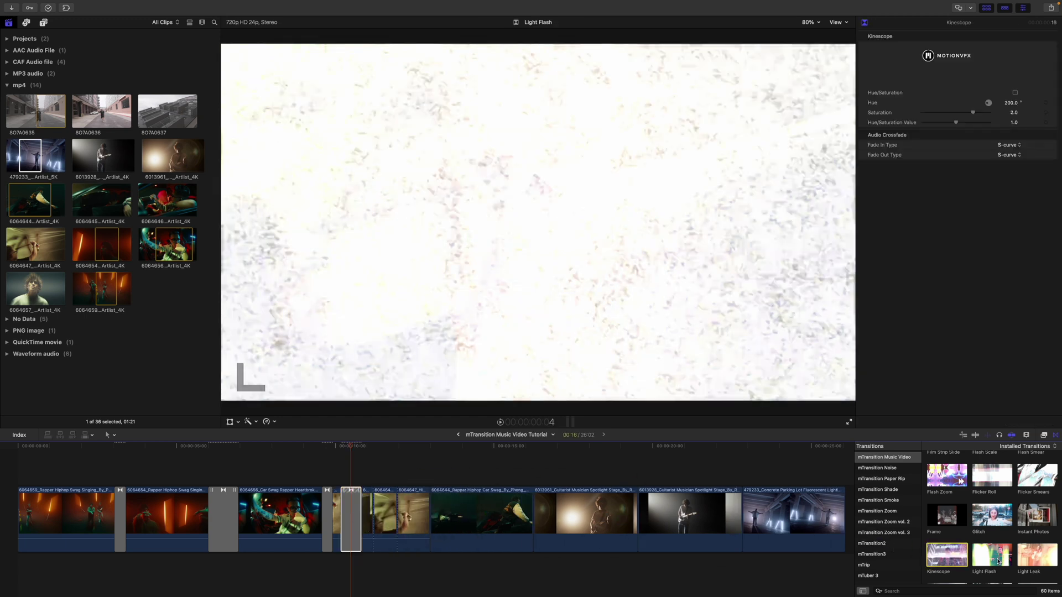
left_click_drag(946, 555, 390, 531)
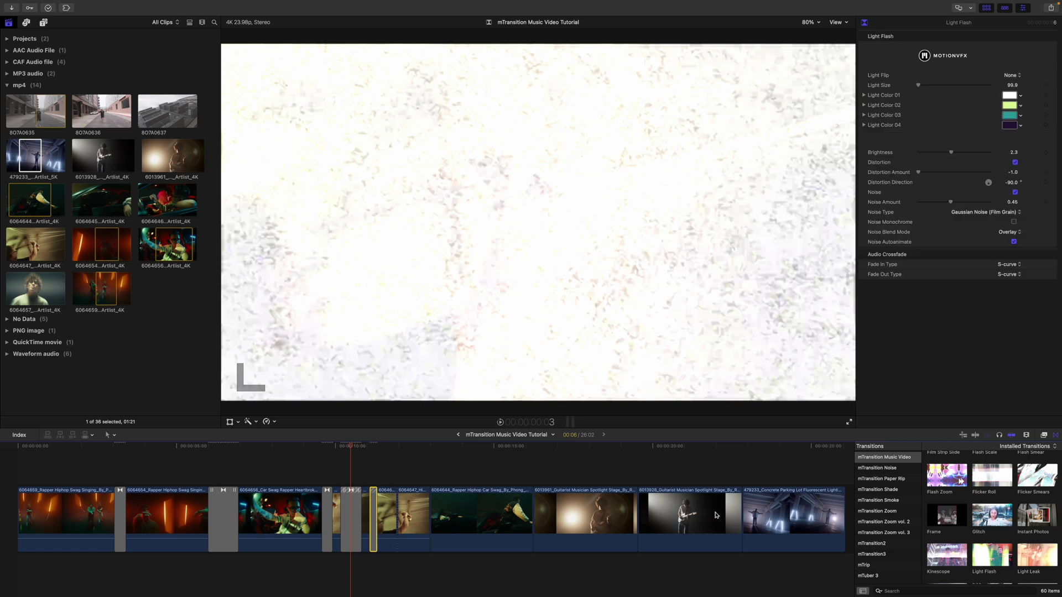
scroll(974, 541, "down", 1)
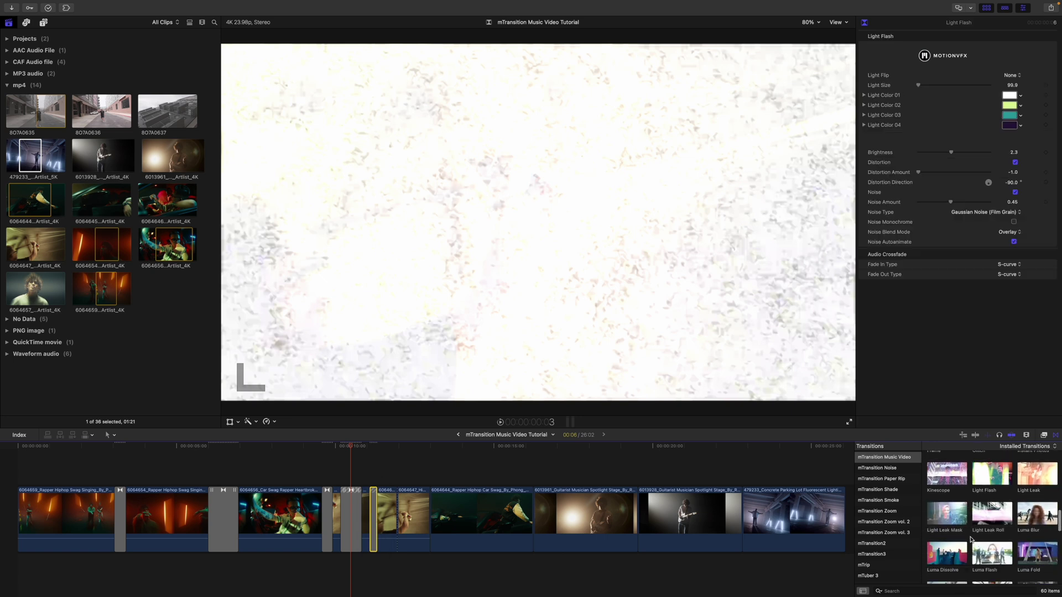
scroll(974, 540, "down", 3)
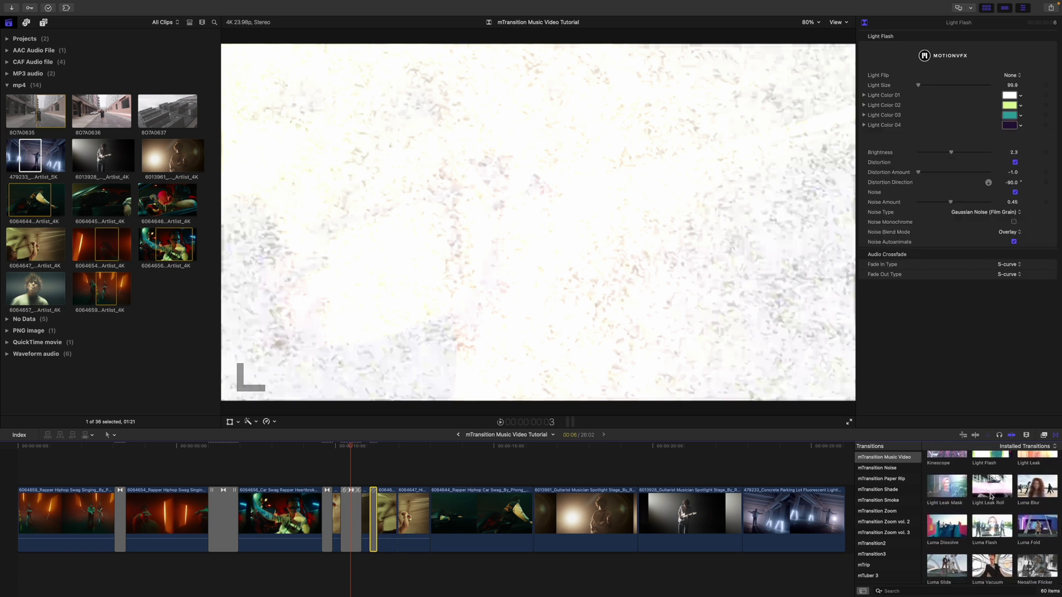
left_click_drag(990, 487, 393, 514)
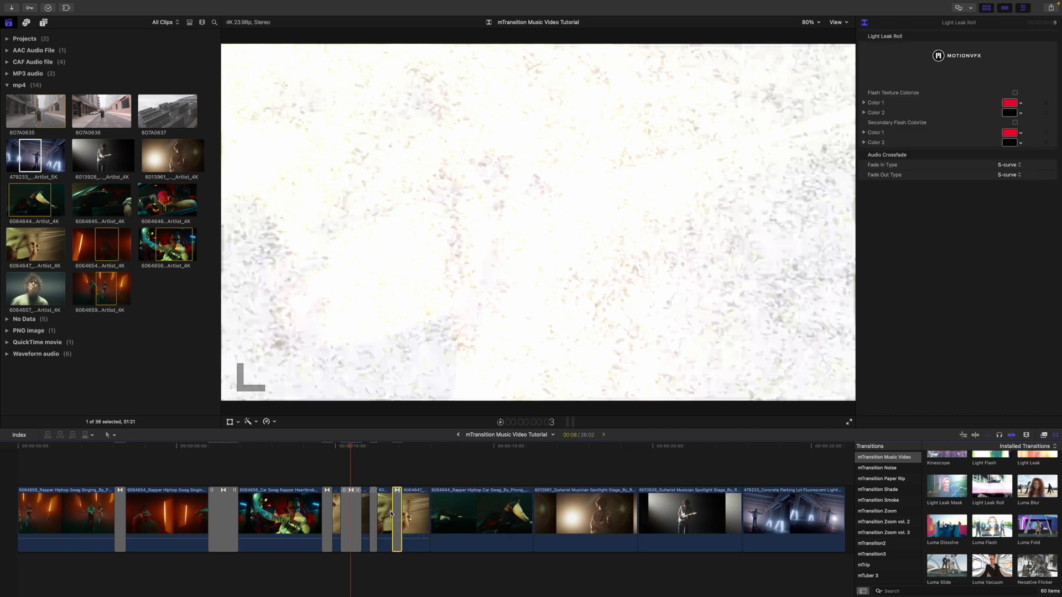
- Scrub back to just before the new transitions and play them back
left_click(338, 446)
left_click_drag(337, 447, 336, 446)
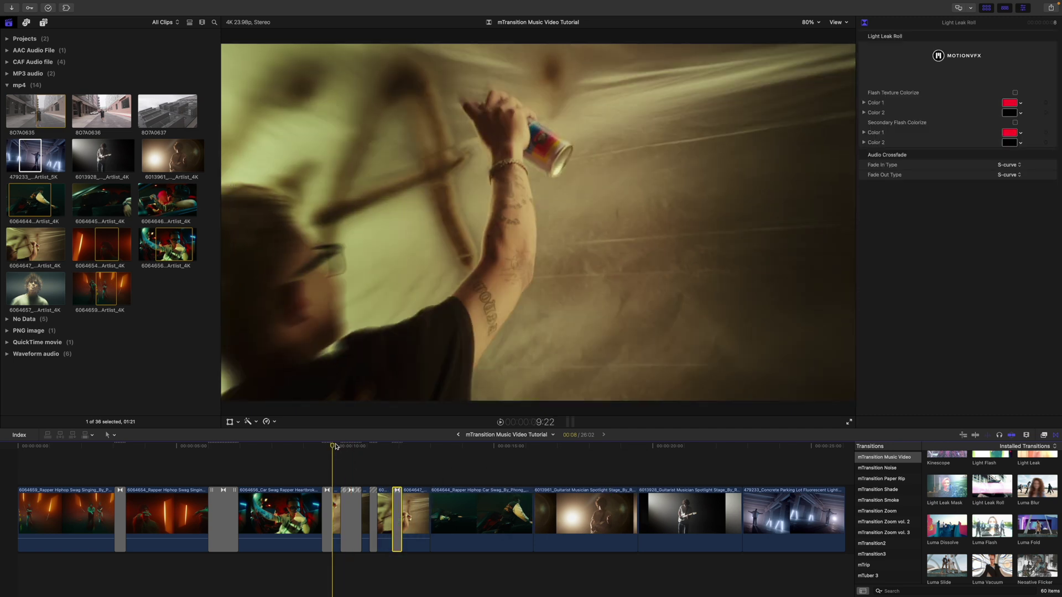
key("space")
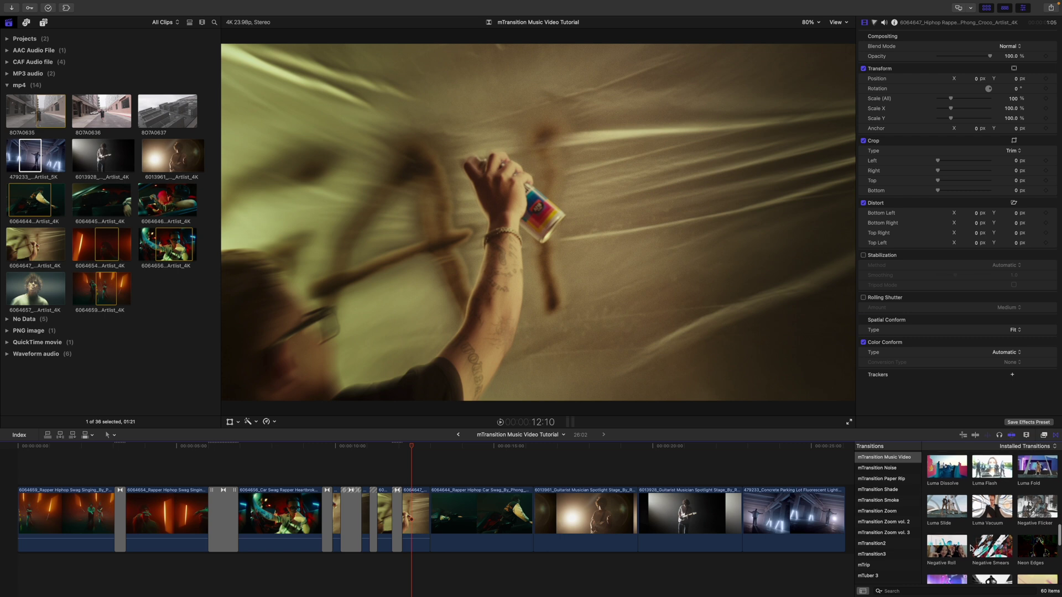
- Place a Torn Paper transition at the edit near 12 seconds and park the playhead at 13:00
scroll(970, 547, "down", 5)
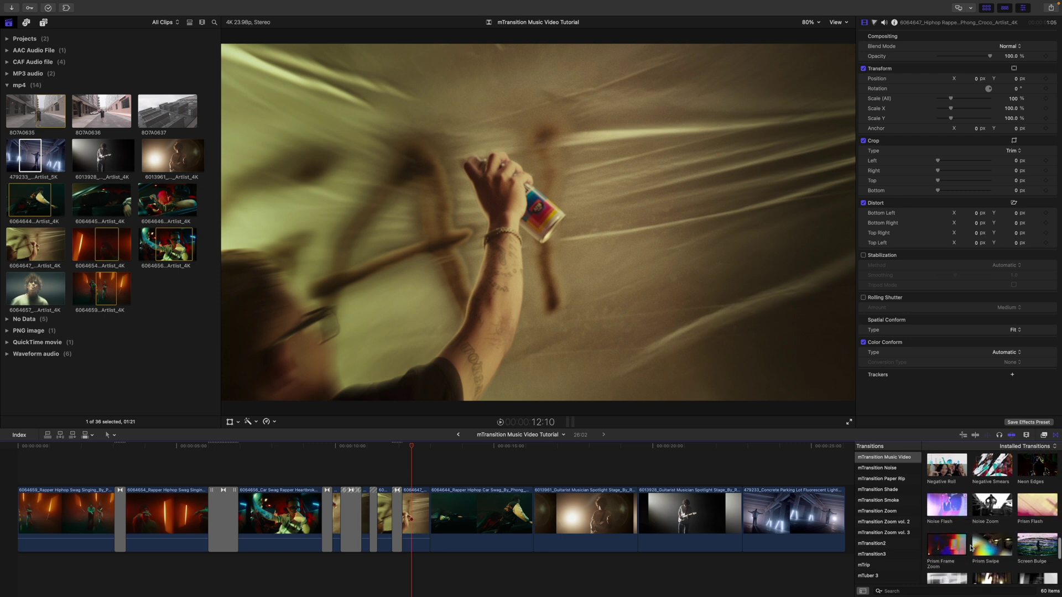
scroll(970, 547, "down", 2)
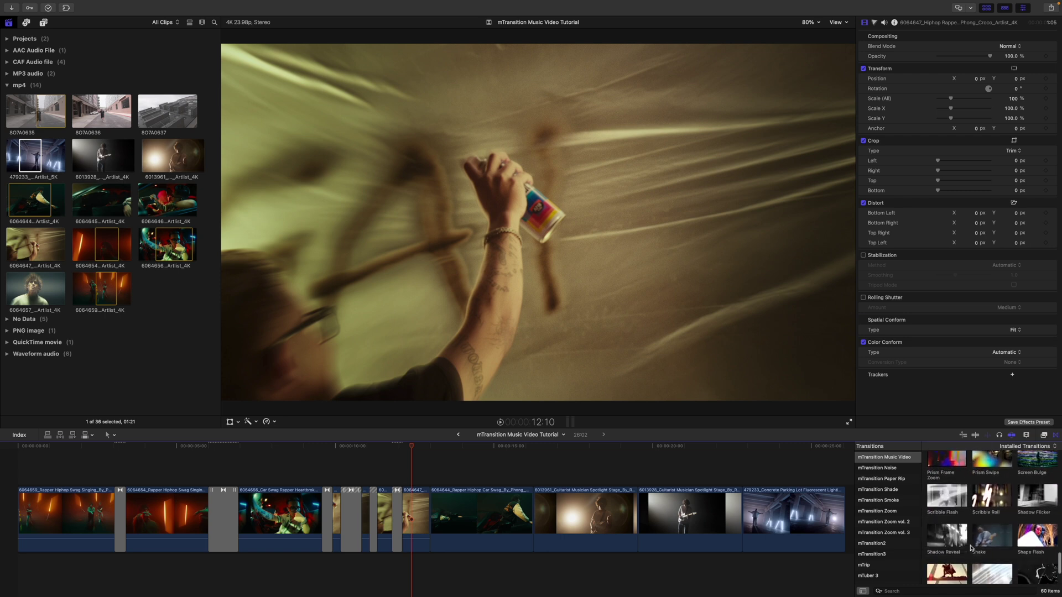
scroll(971, 548, "down", 2)
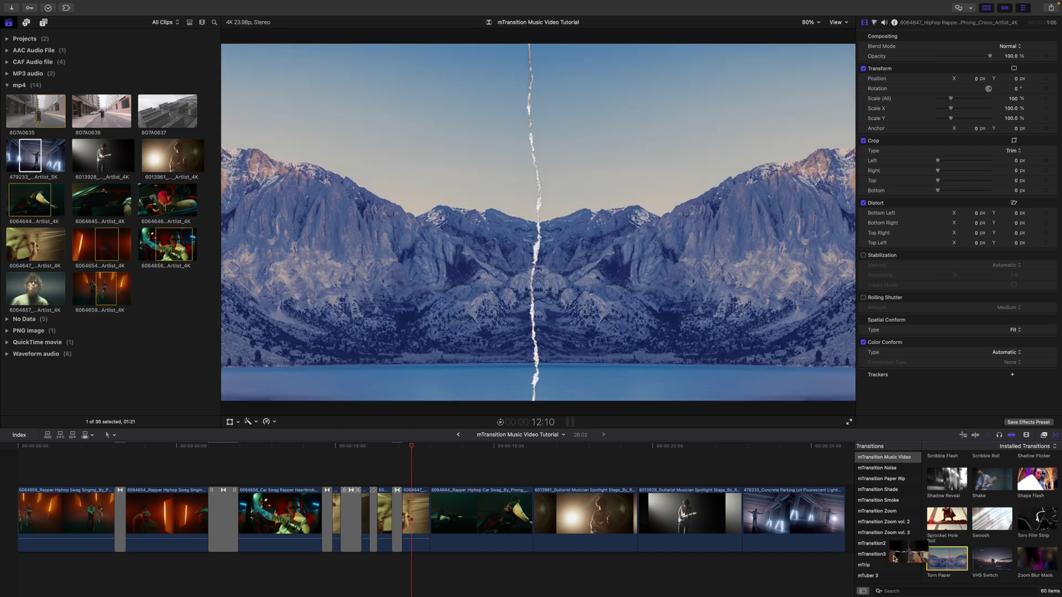
left_click_drag(947, 561, 435, 527)
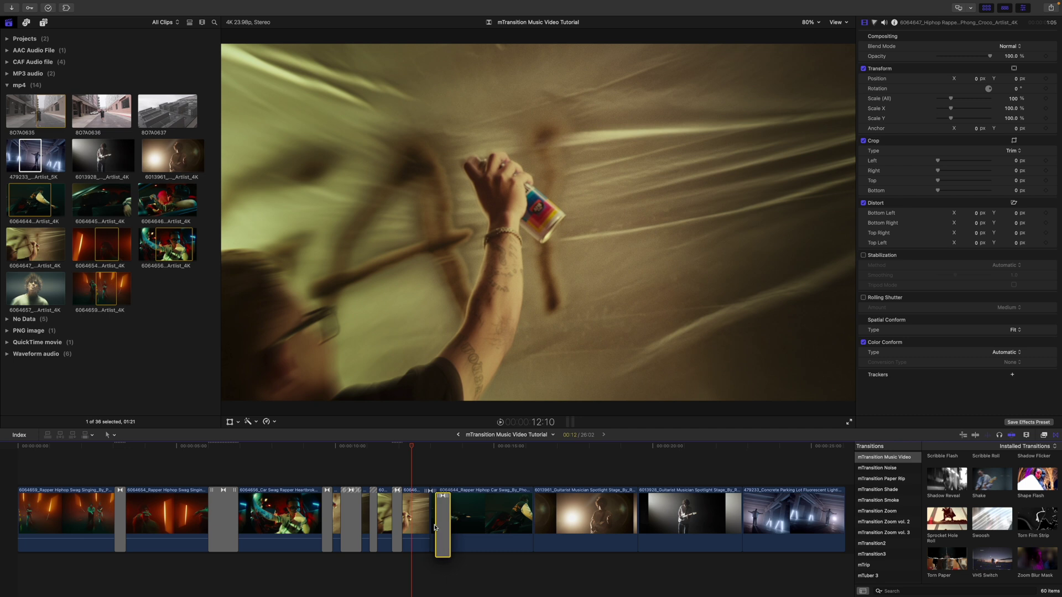
scroll(411, 451, "right", 1)
left_click(411, 451)
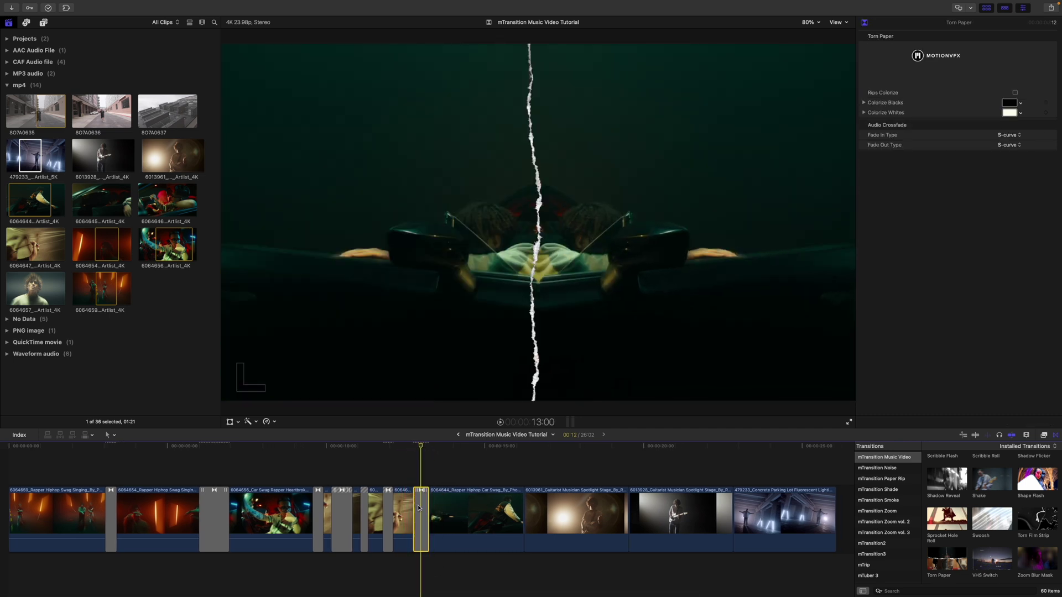
left_click(418, 508)
- Darken the rips' Colorize Whites to grey, then play the transition from 12:07
left_click(1009, 113)
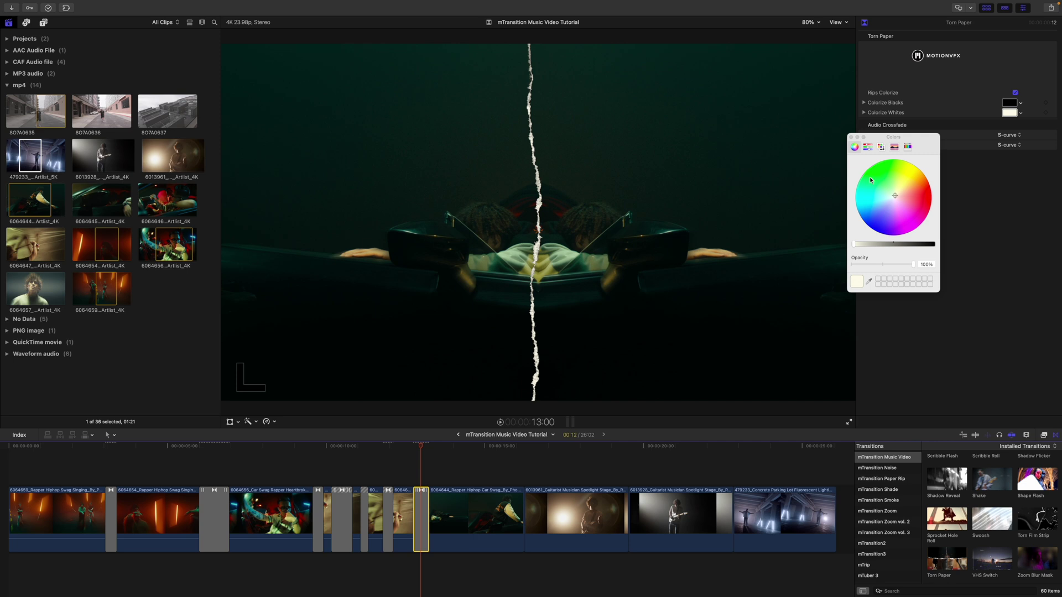
left_click_drag(857, 245, 883, 247)
left_click(850, 137)
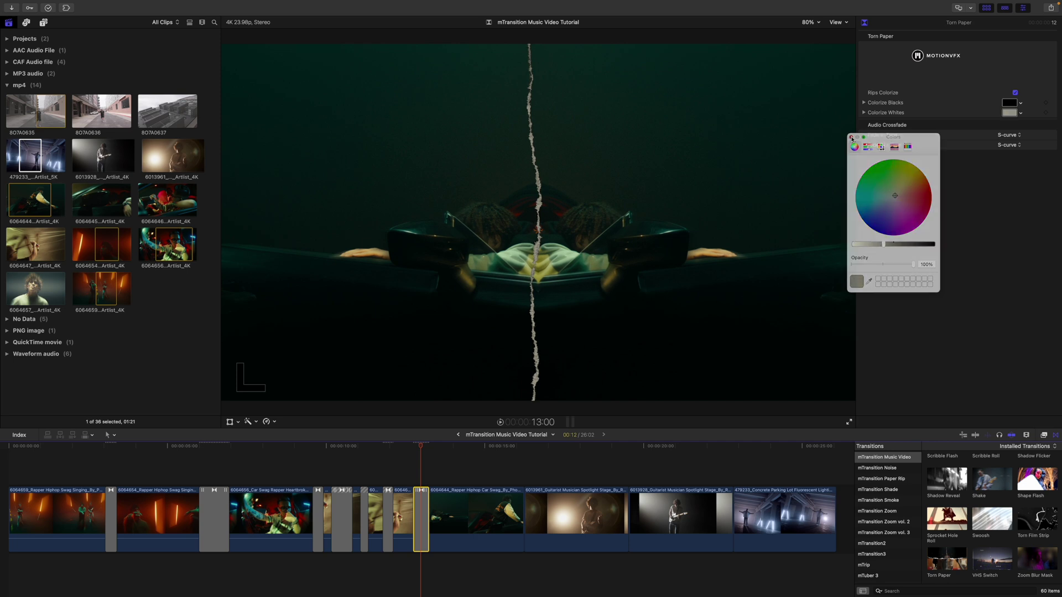
left_click_drag(420, 448, 399, 450)
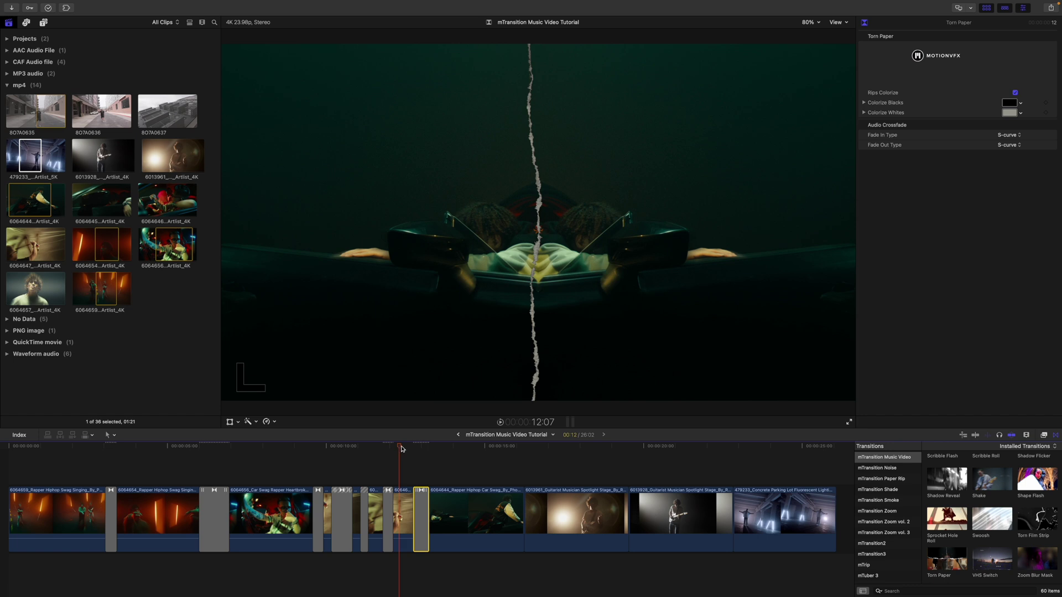
key("space")
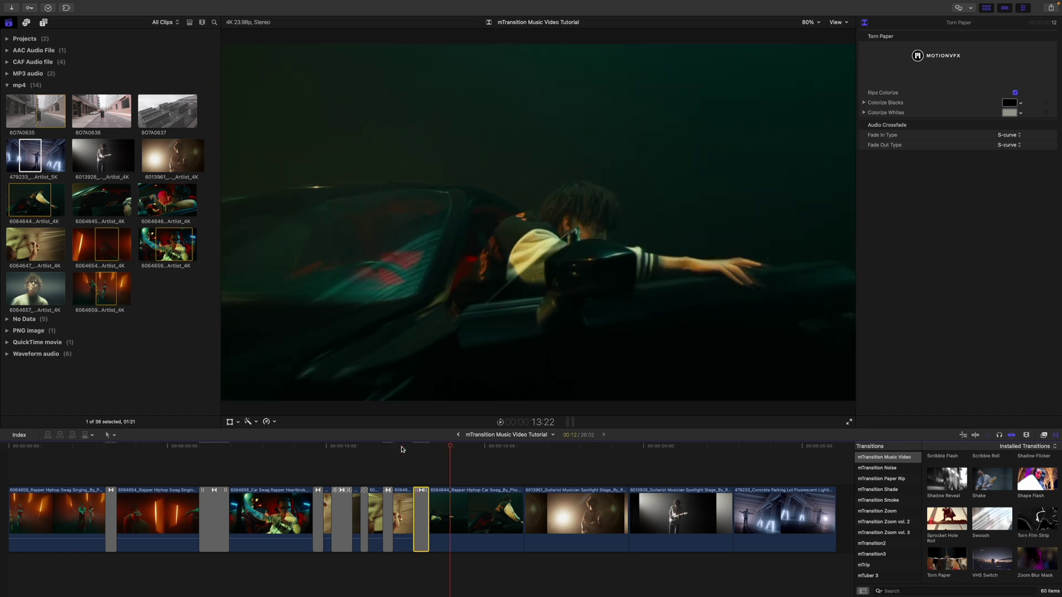
scroll(969, 541, "up", 10)
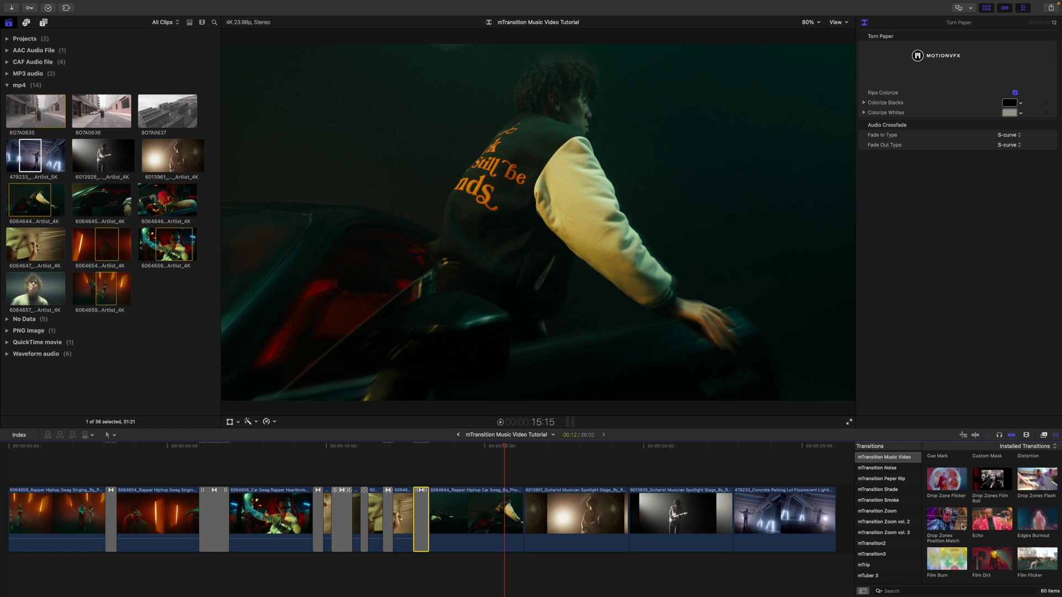
- Add Drop Zone Flicker after car clip 6064644 and scrub through it to 16:00
left_click_drag(950, 485, 523, 517)
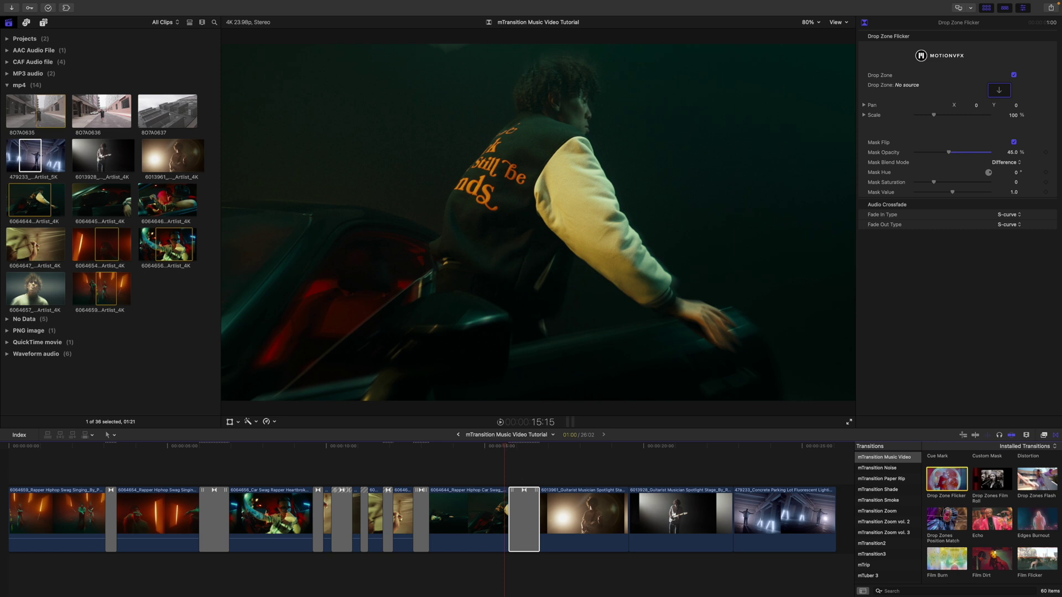
key("space")
left_click(508, 446)
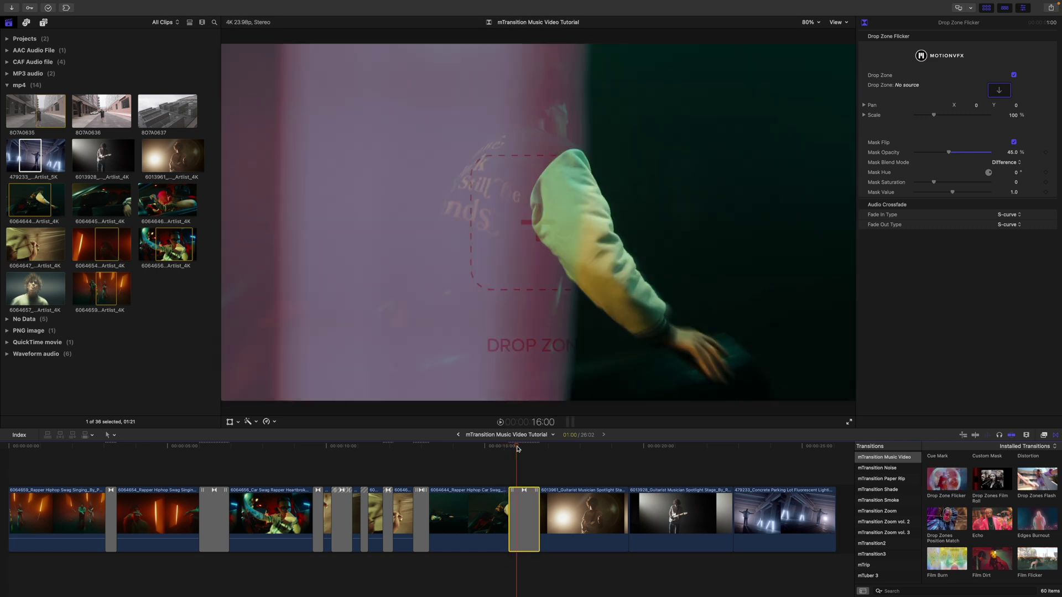
left_click_drag(518, 449, 522, 449)
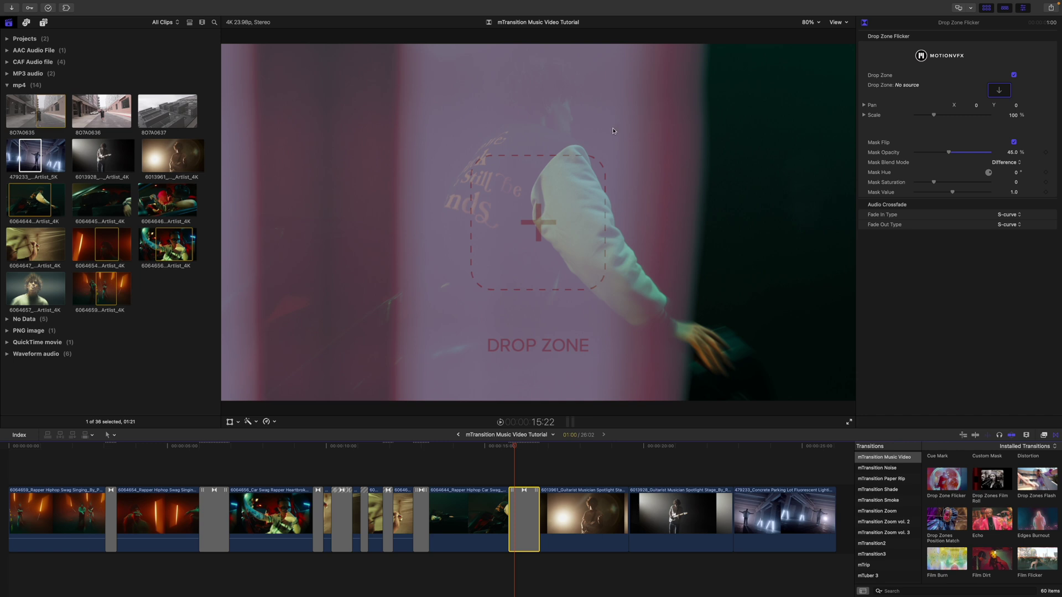
- Fill the transition's drop zone with the 479233_Concrete Parking Lot warehouse clip
left_click(996, 94)
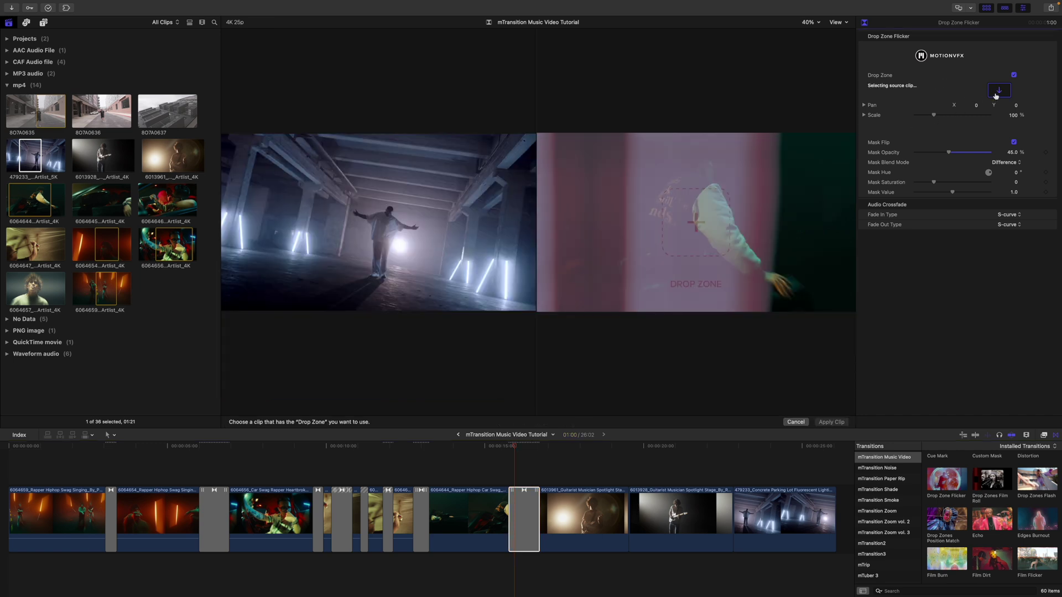
left_click(21, 167)
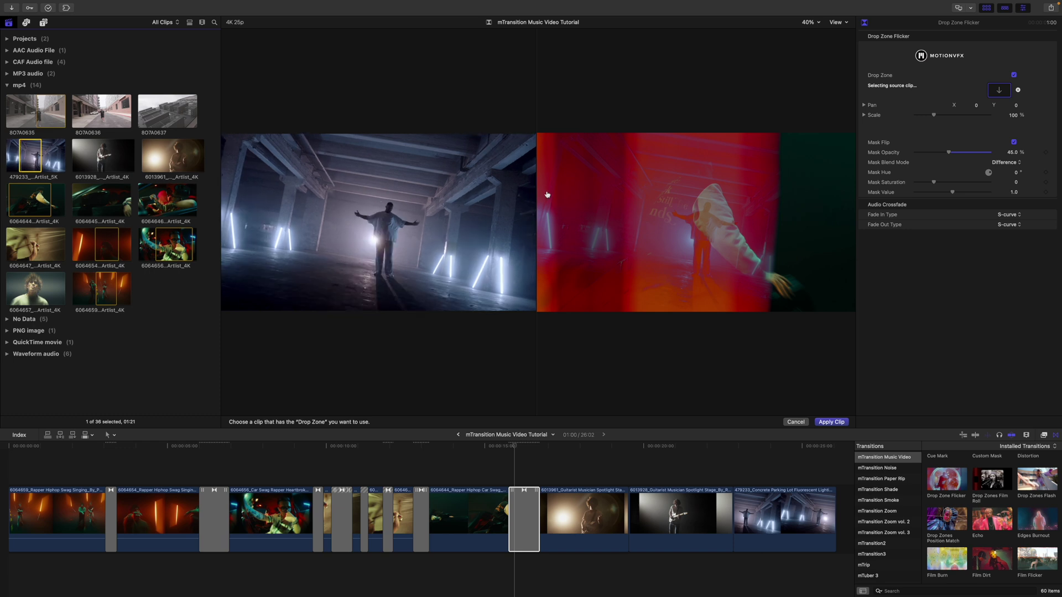
left_click(831, 422)
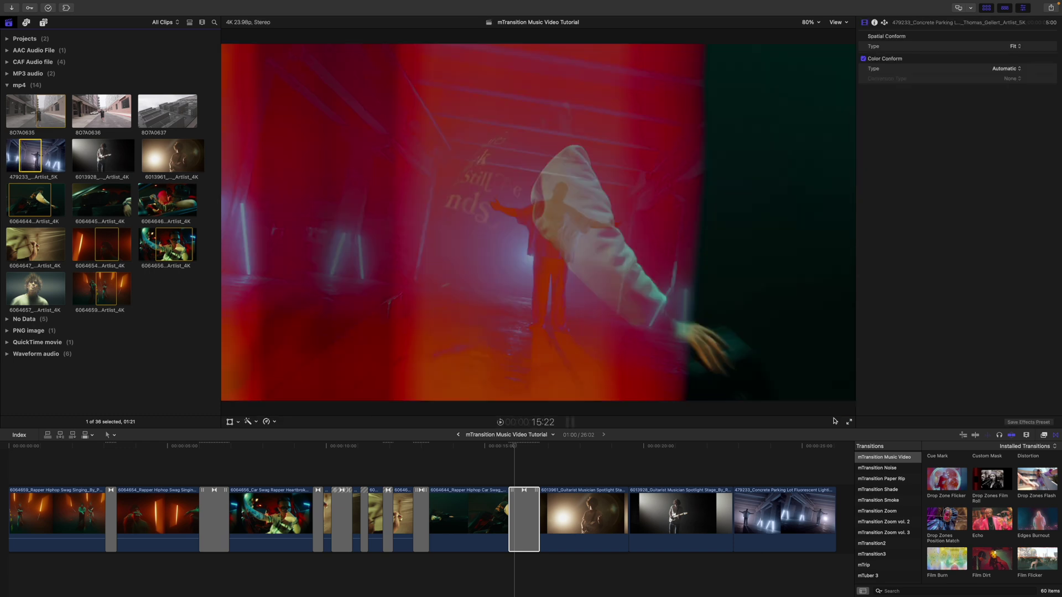
- Scale the Drop Zone Flicker image to 177% and toggle Mask Flip off and back on
left_click(518, 531)
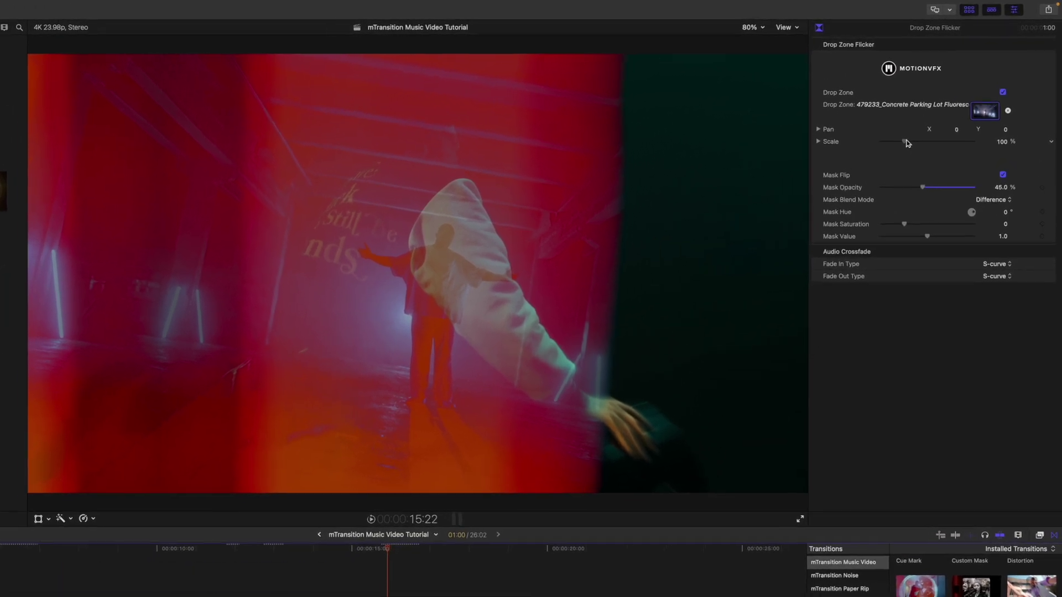
left_click_drag(906, 142, 1013, 133)
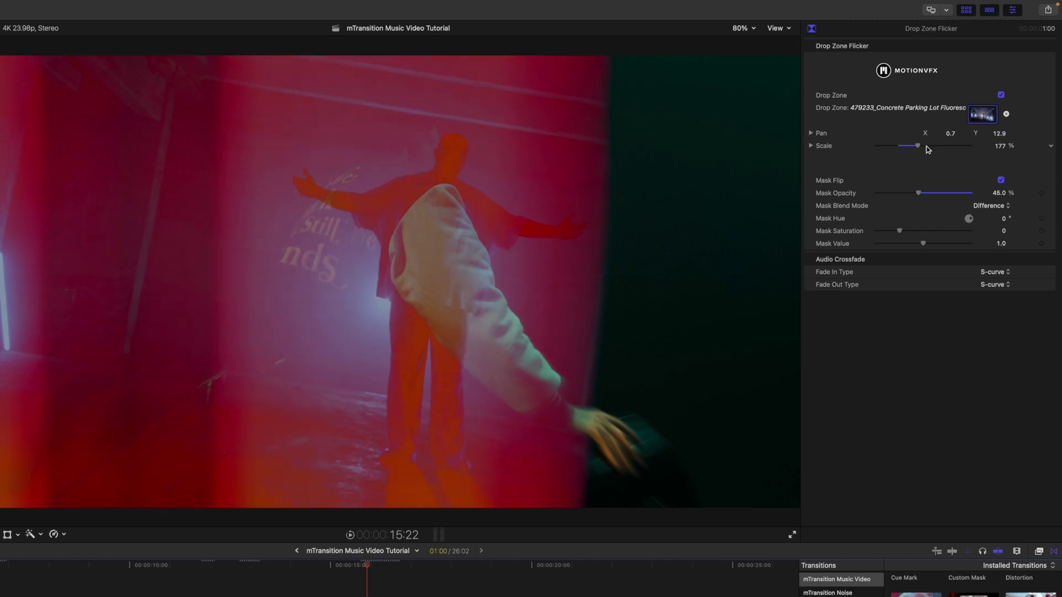
left_click(1001, 181)
left_click(1000, 180)
- Enter a Mask Hue of 35, then shift it further toward green
left_click(1004, 219)
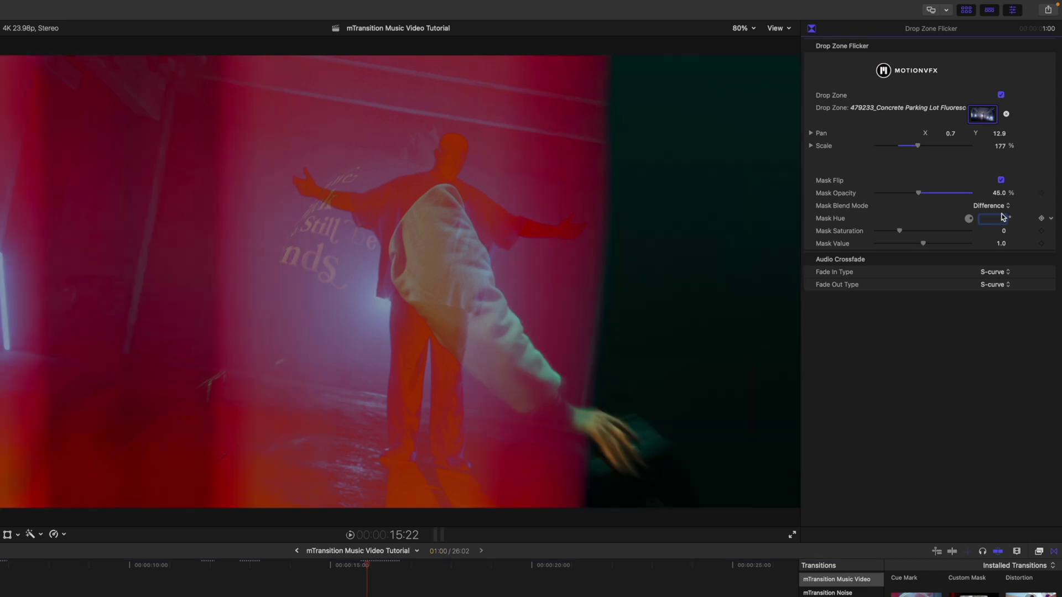
type("35")
key("Return")
mouse_move(999, 218)
left_mouse_down()
mouse_move(1028, 218)
mouse_move(1005, 218)
left_mouse_up()
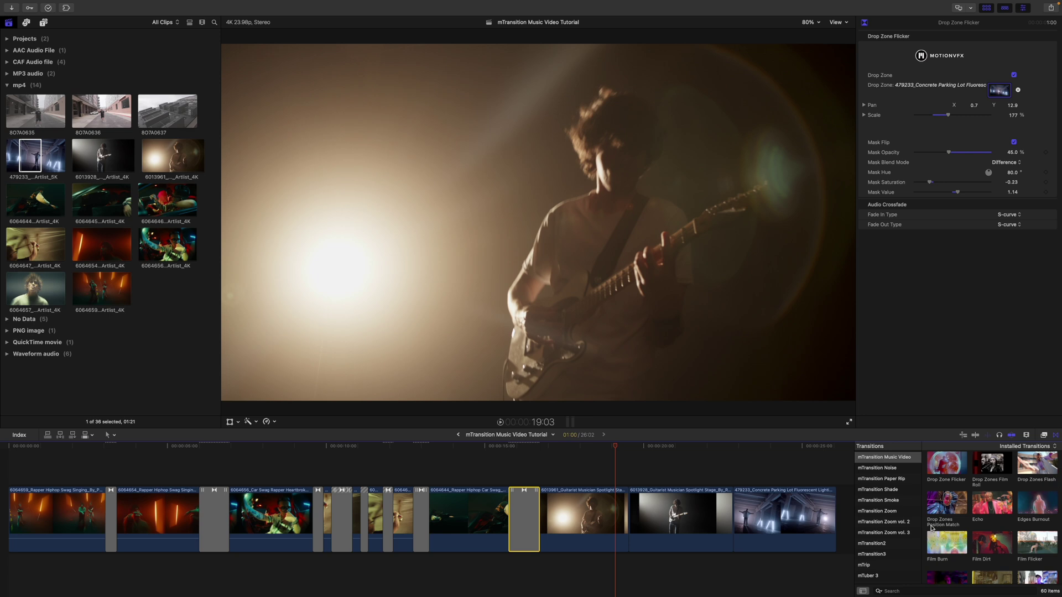
- Drop Drop Zones Position Match between guitarist clips 6013961 and 6013928, keeping five drop zones
left_click_drag(950, 508, 631, 517)
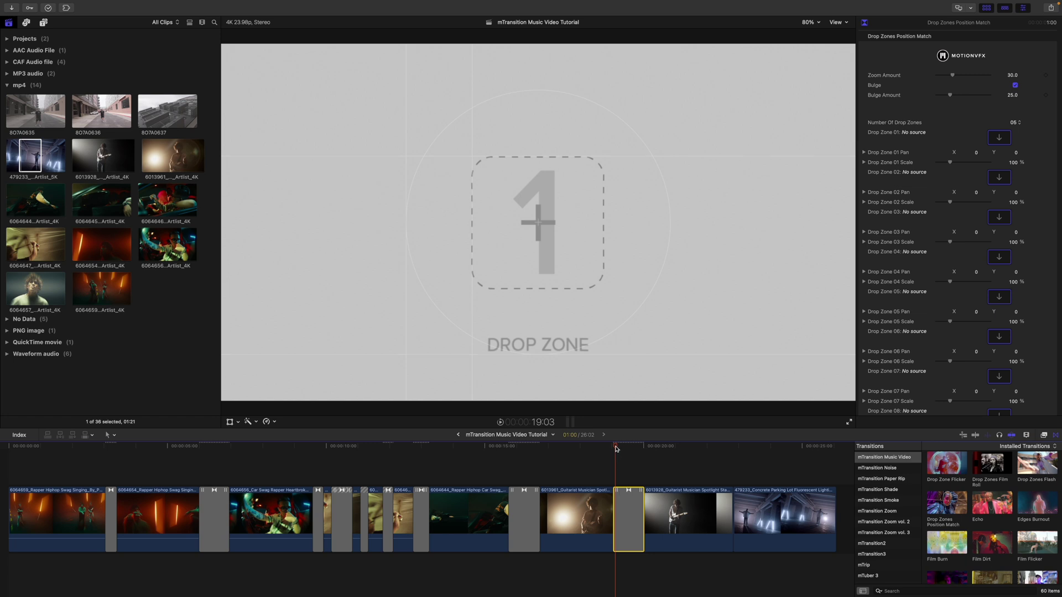
scroll(918, 166, "down", 10)
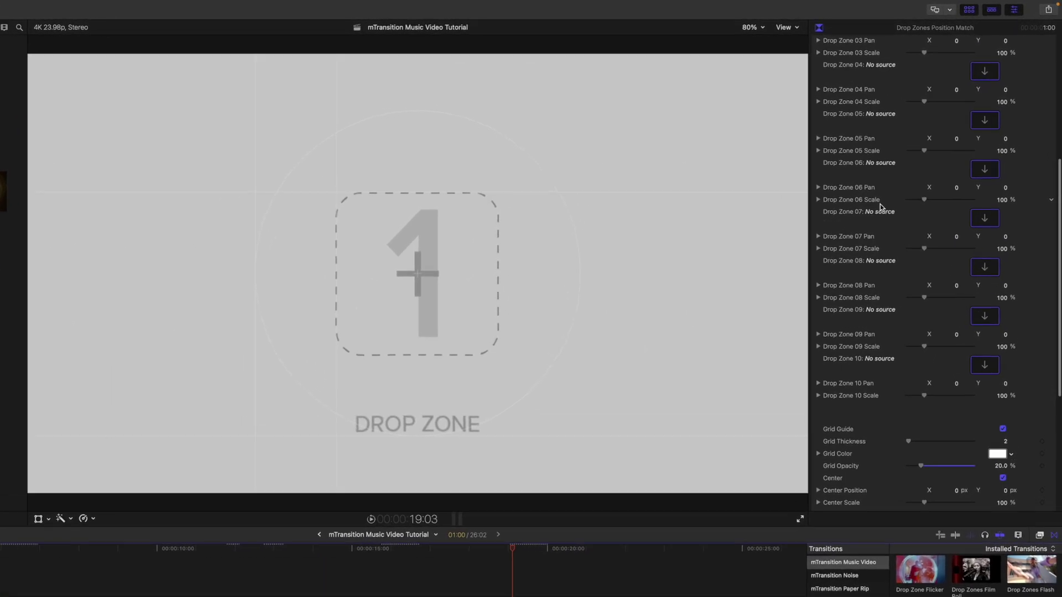
scroll(898, 186, "up", 10)
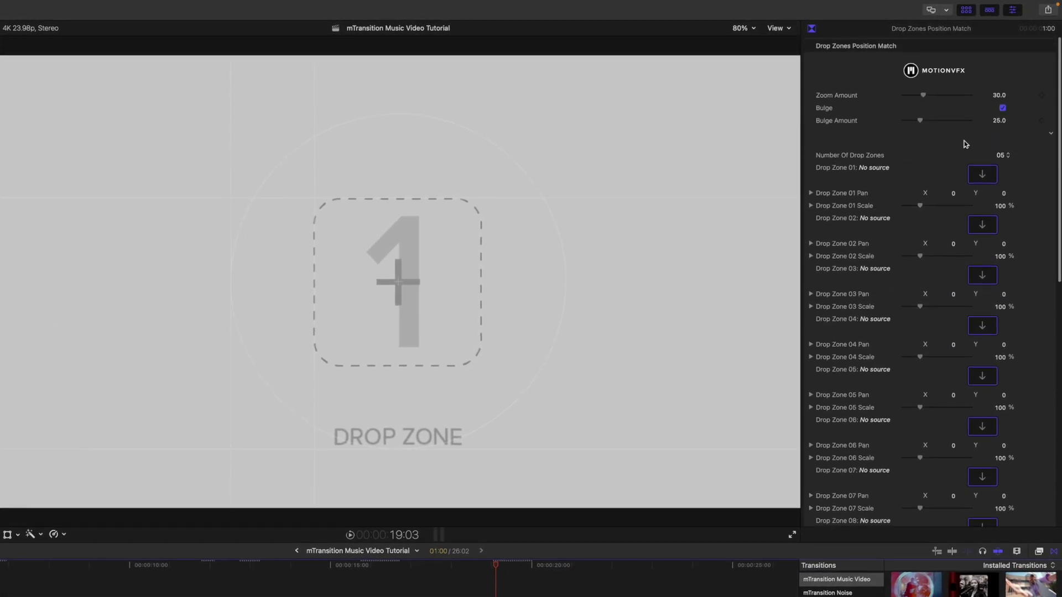
left_click(1002, 156)
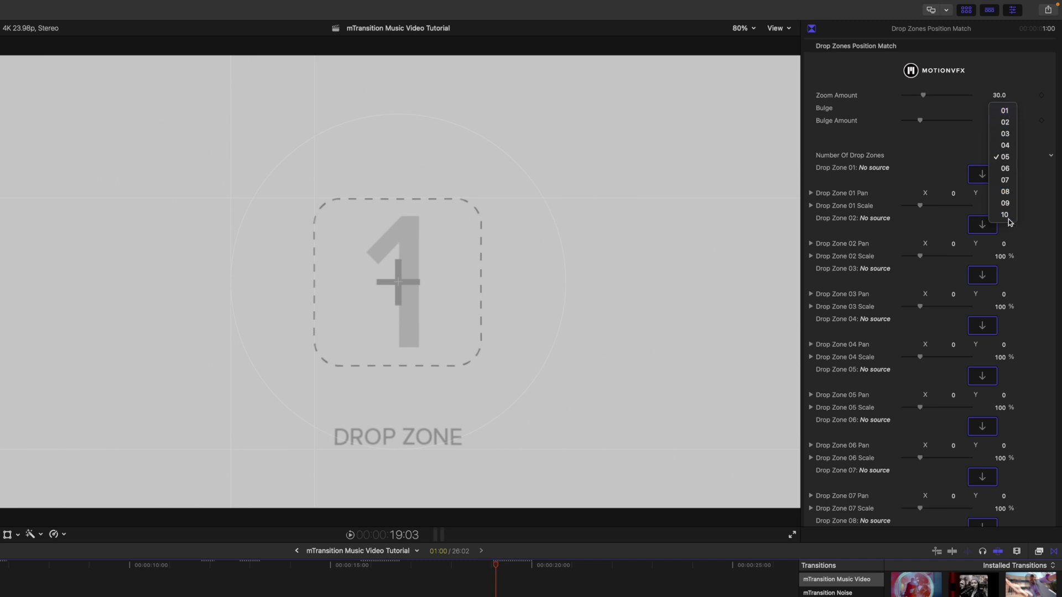
left_click(1006, 157)
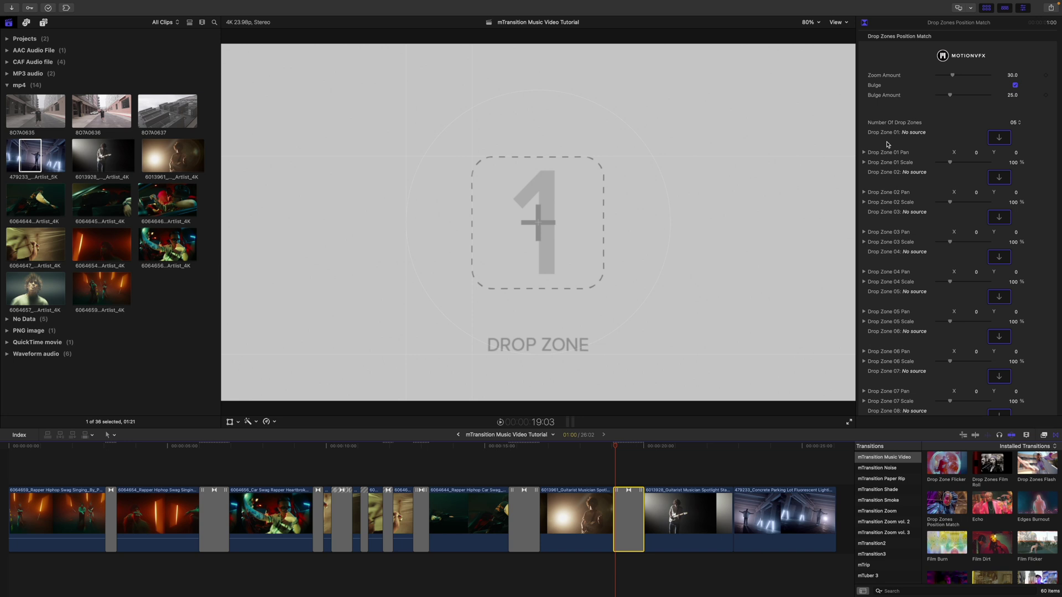
left_click(998, 137)
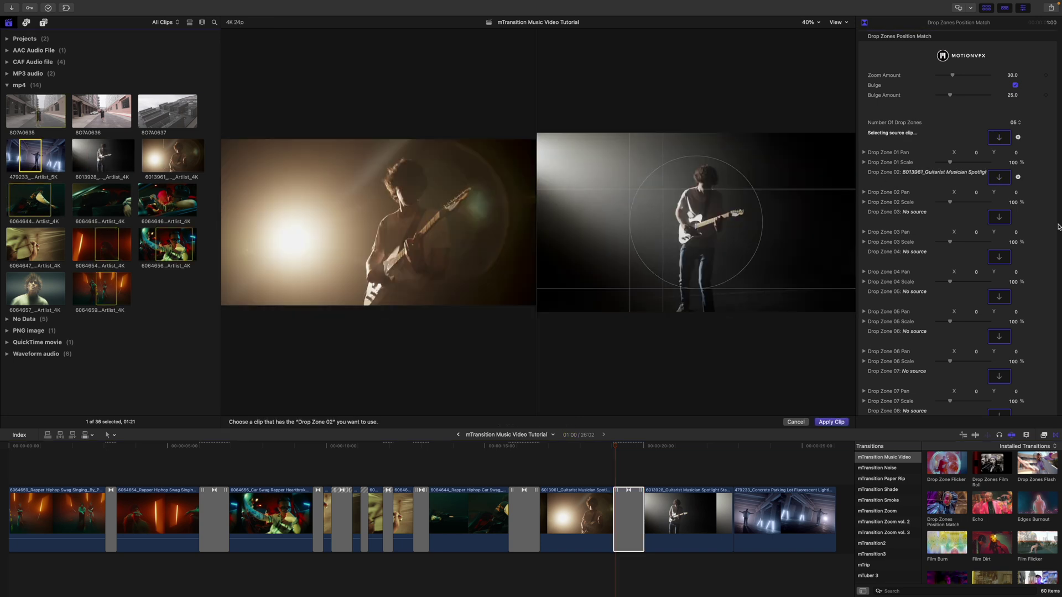
- Assign the car rapper clip to drop zone 04 and 807A0636 to zone 05, then apply
left_click(999, 298)
left_click(102, 110)
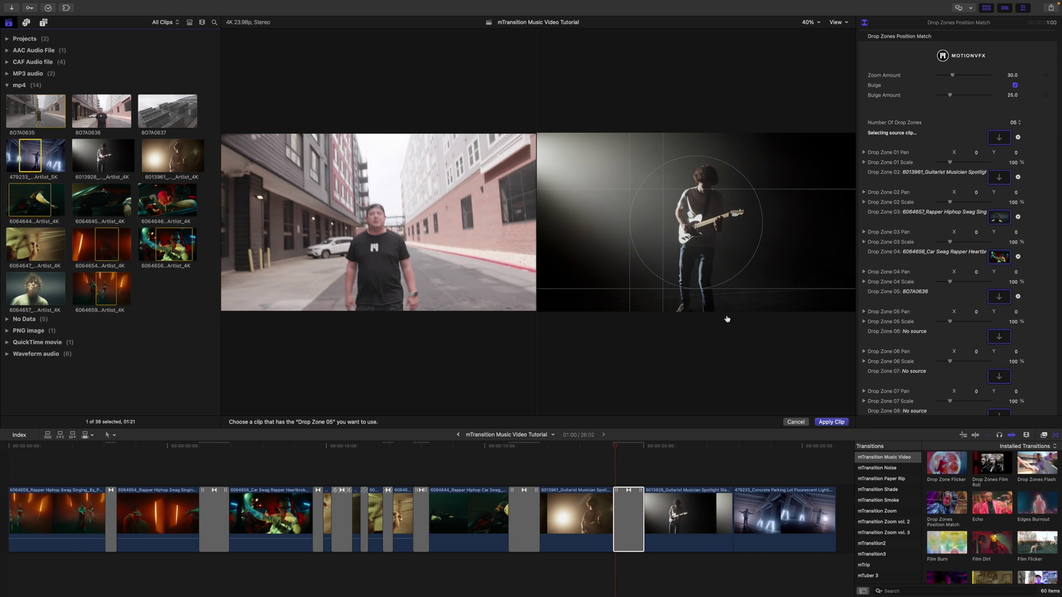
left_click(839, 422)
left_click(636, 513)
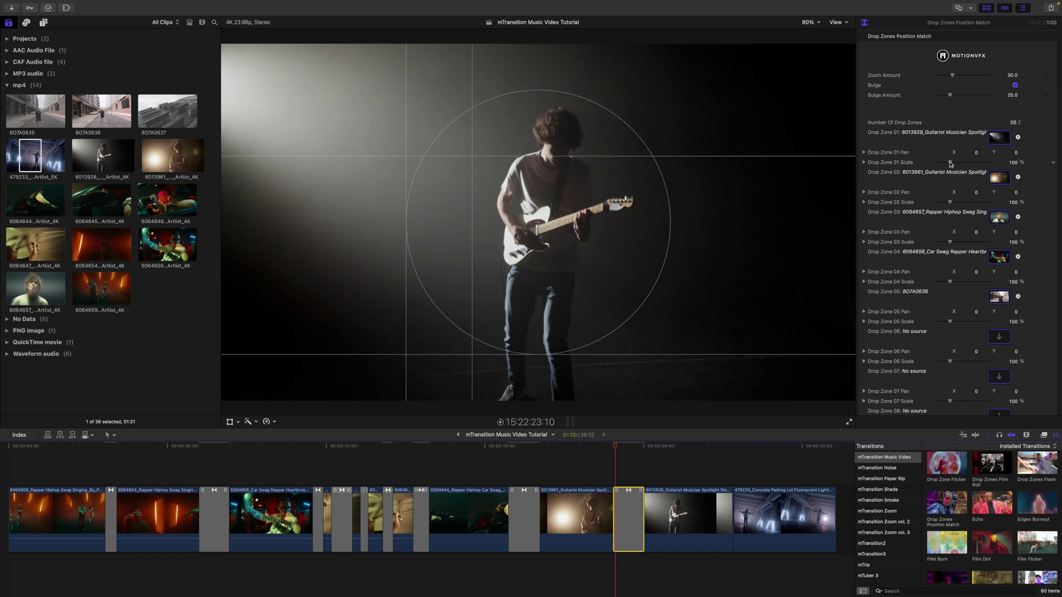
- Enlarge drop zone 01's image to about 255% and rescale zone 02's guitarist image
left_click_drag(950, 164, 934, 207)
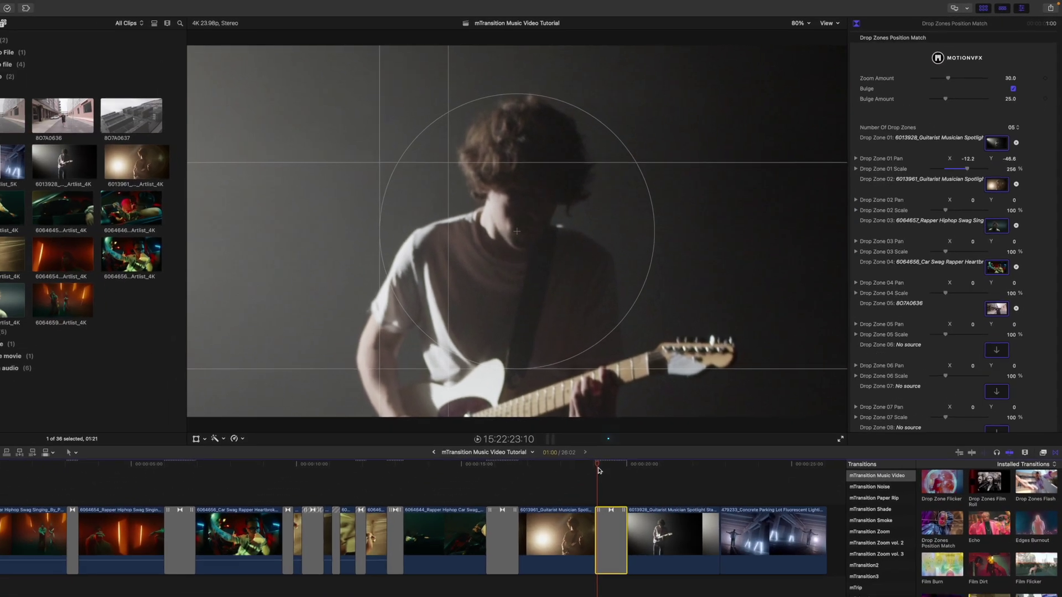
key("Right")
key("Right")
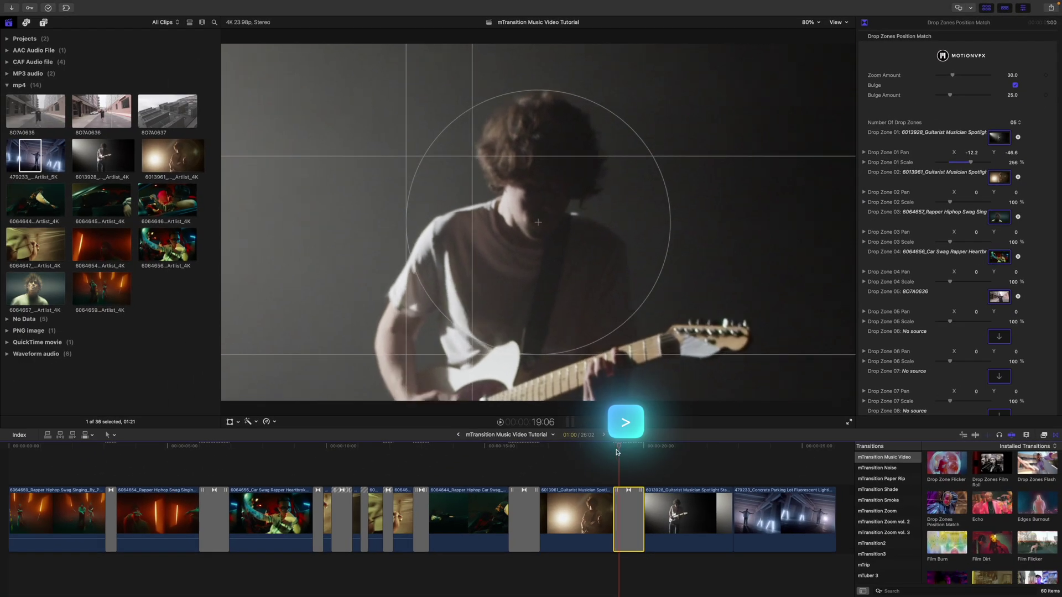
key("Right")
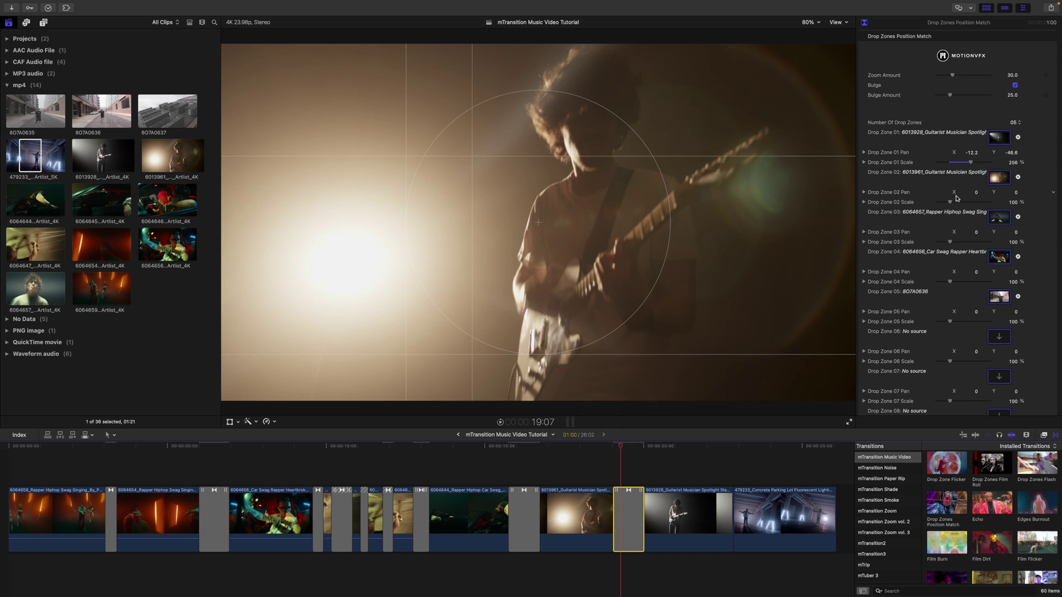
left_click_drag(950, 202, 972, 193)
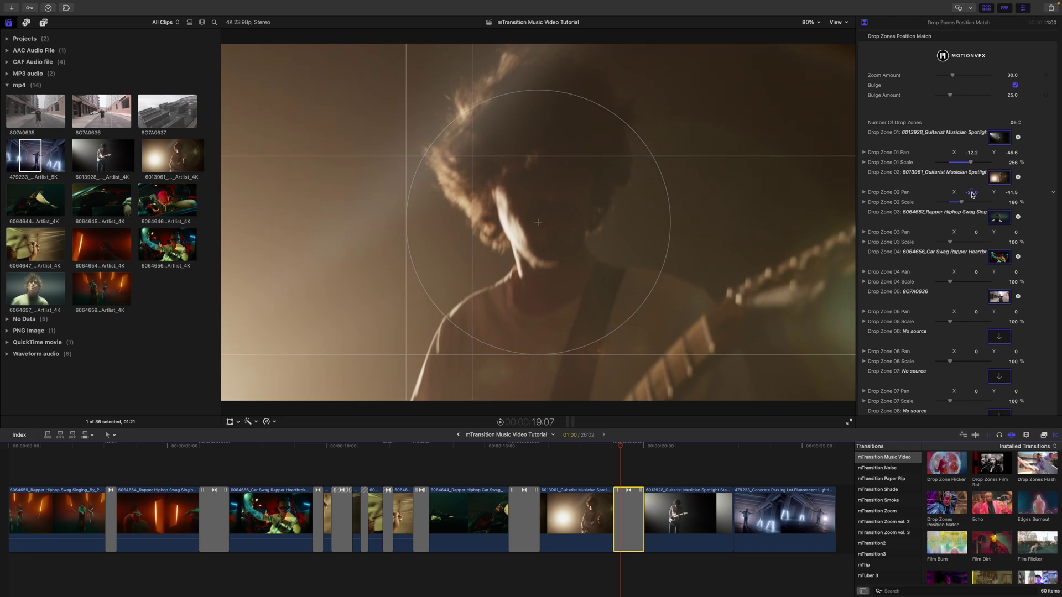
key("Right")
key("Right")
key("Right")
key("Right")
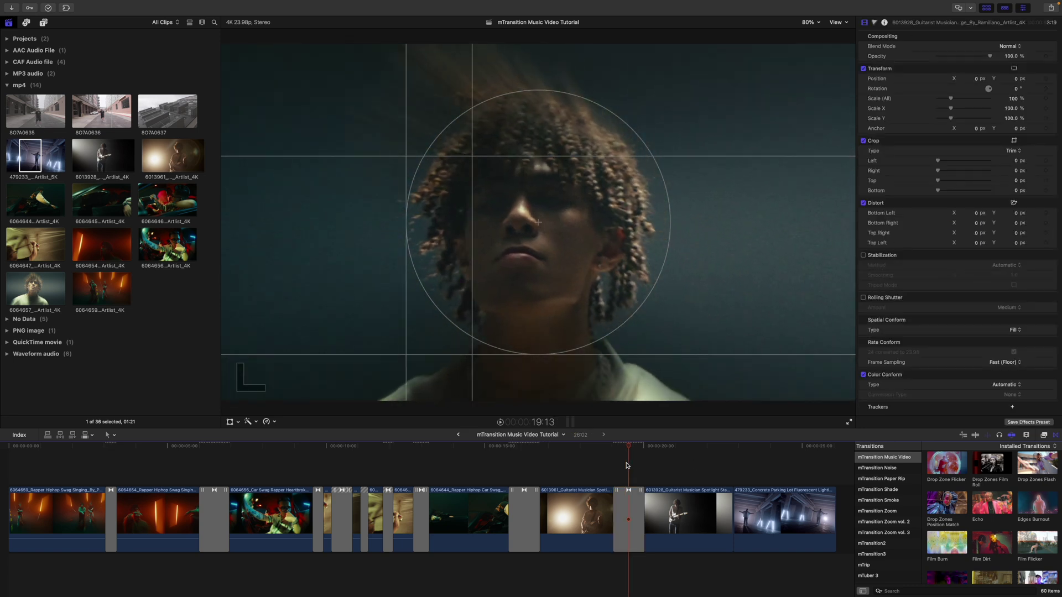
scroll(1010, 257, "down", 1)
key("Right")
key("Right")
key("Right")
key("Right")
key("Right")
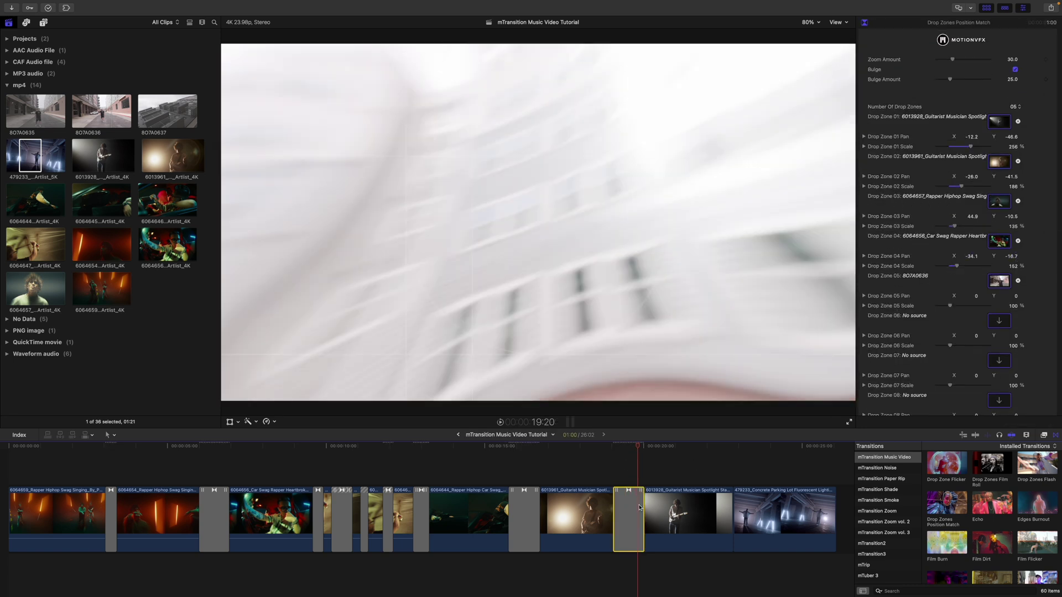
- Give drop zone 05 the 6064646 Breakup Underground car clip, scaled to 219%
left_click(997, 284)
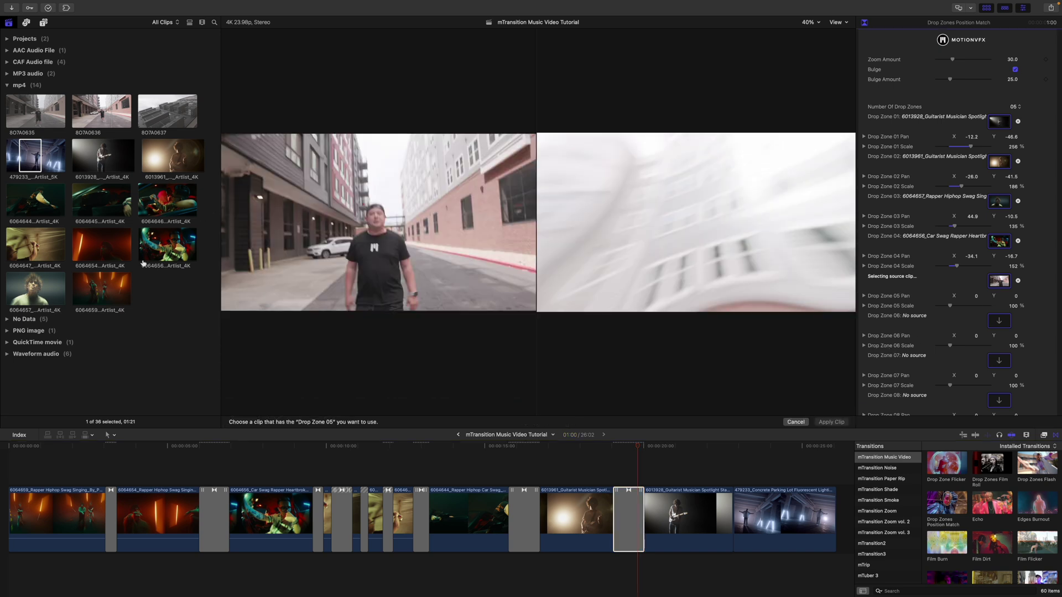
left_click(148, 209)
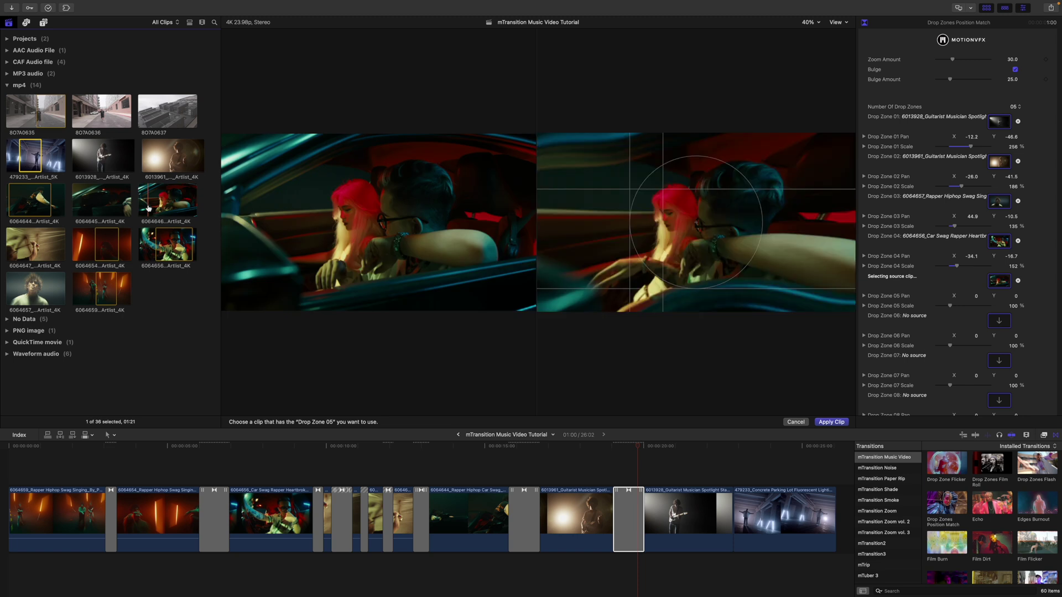
left_click(831, 422)
left_click_drag(957, 321, 980, 308)
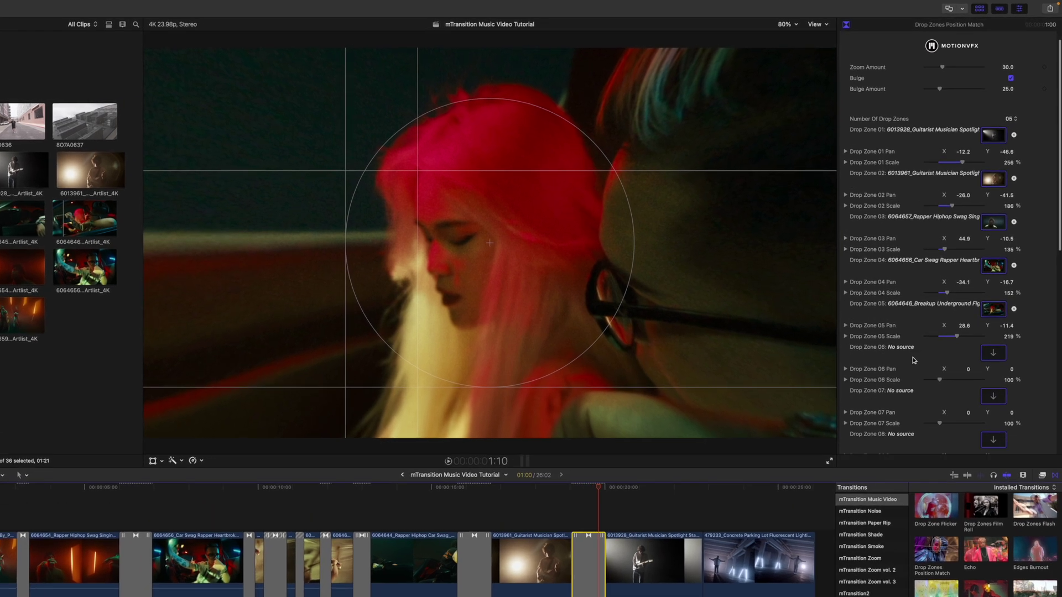
scroll(926, 330, "down", 10)
scroll(888, 415, "down", 4)
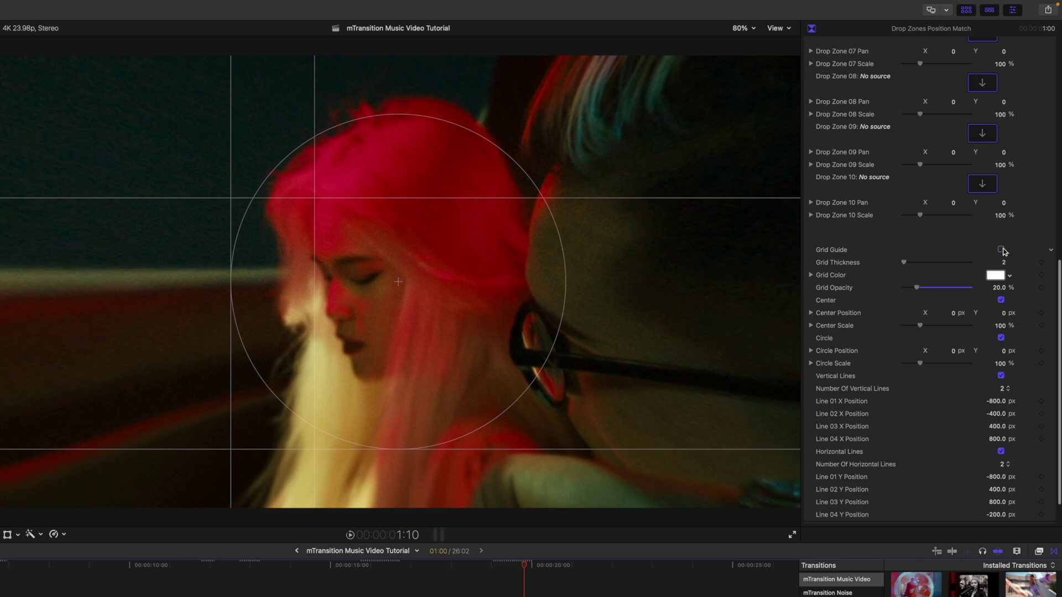
- Turn off the Grid Guide overlay and play the Position Match transition from its edit point
left_click(1002, 249)
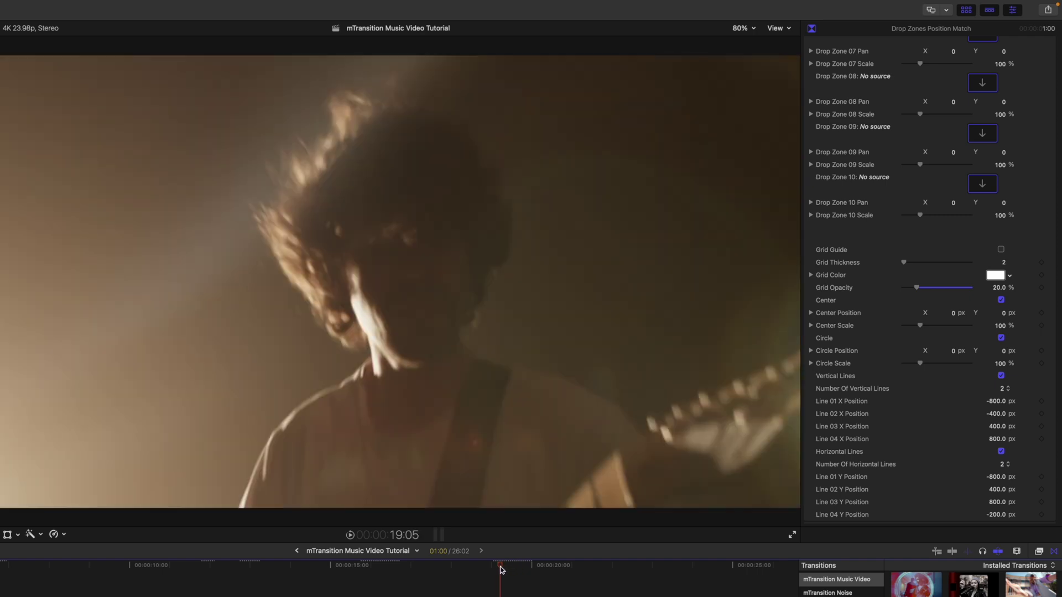
left_click(493, 567)
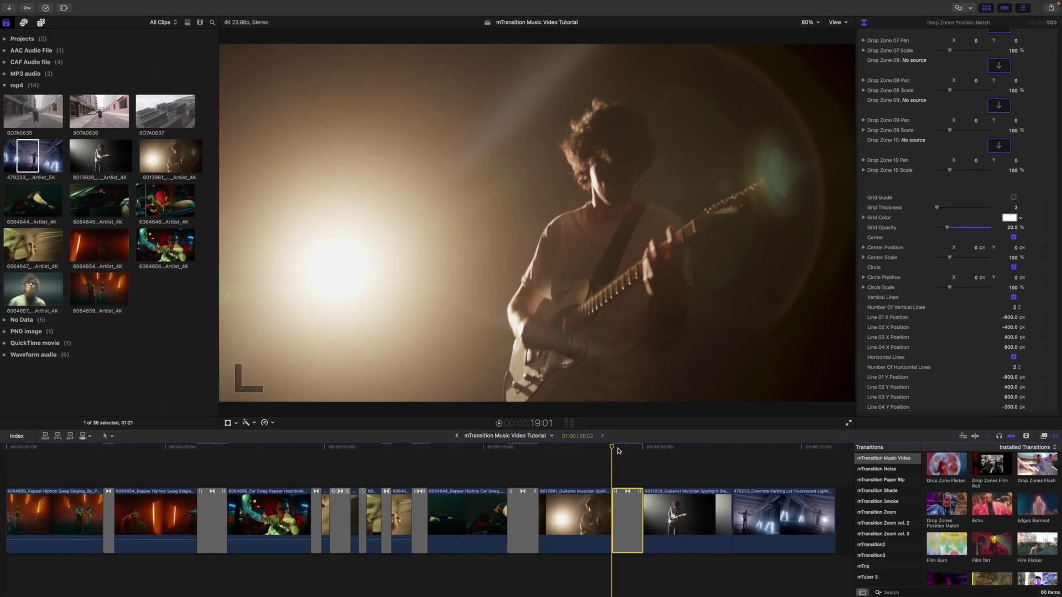
left_click(536, 569)
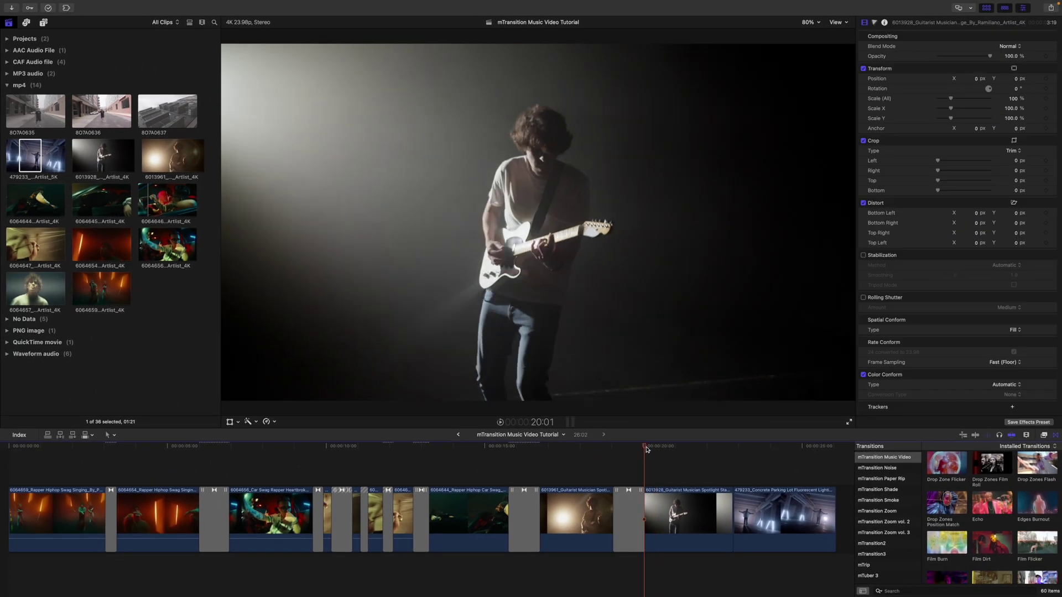
left_click(632, 448)
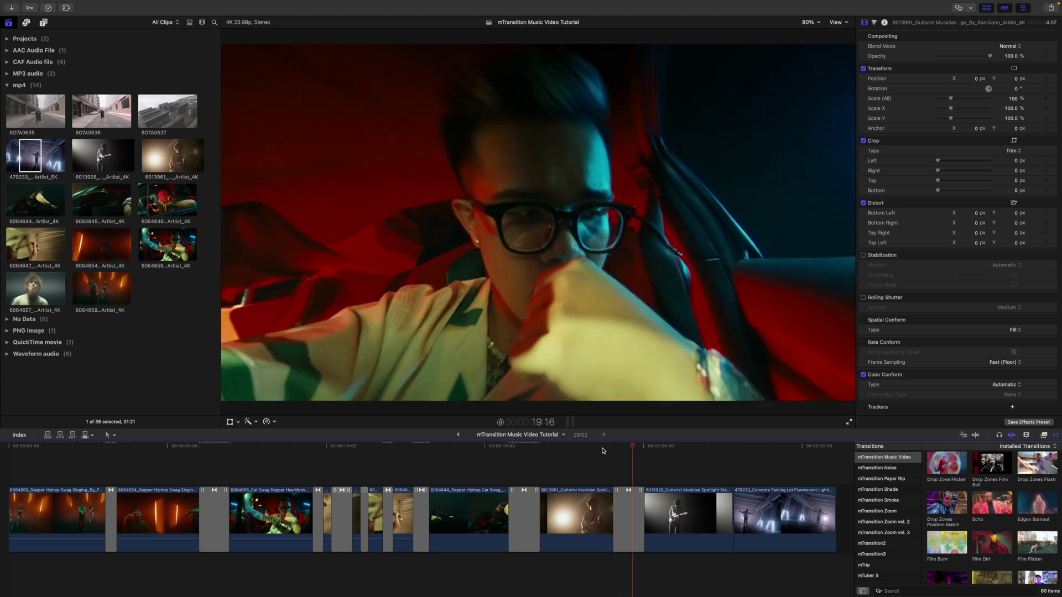
left_click(611, 451)
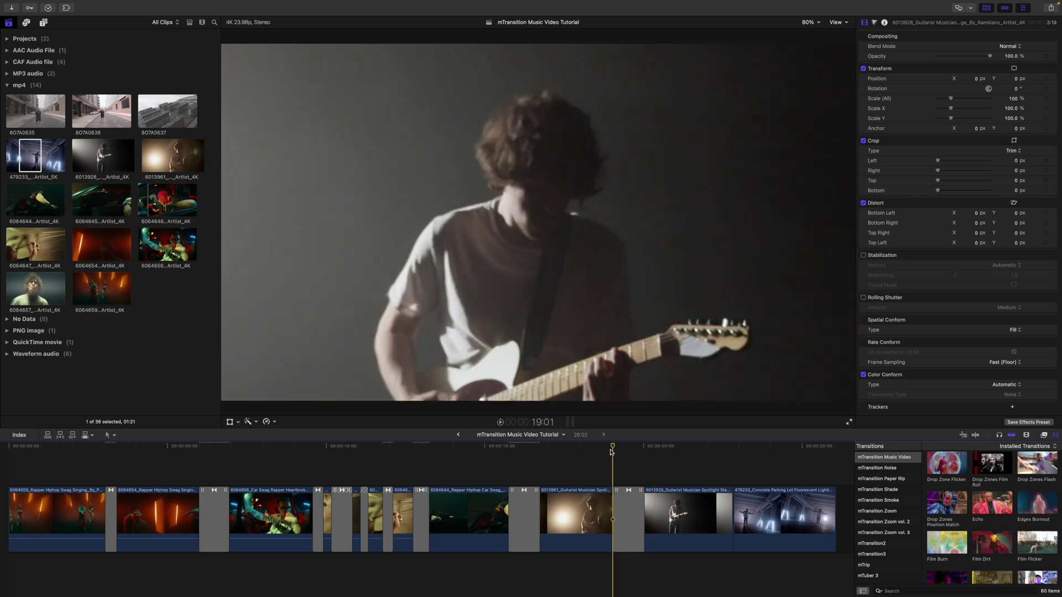
key("space")
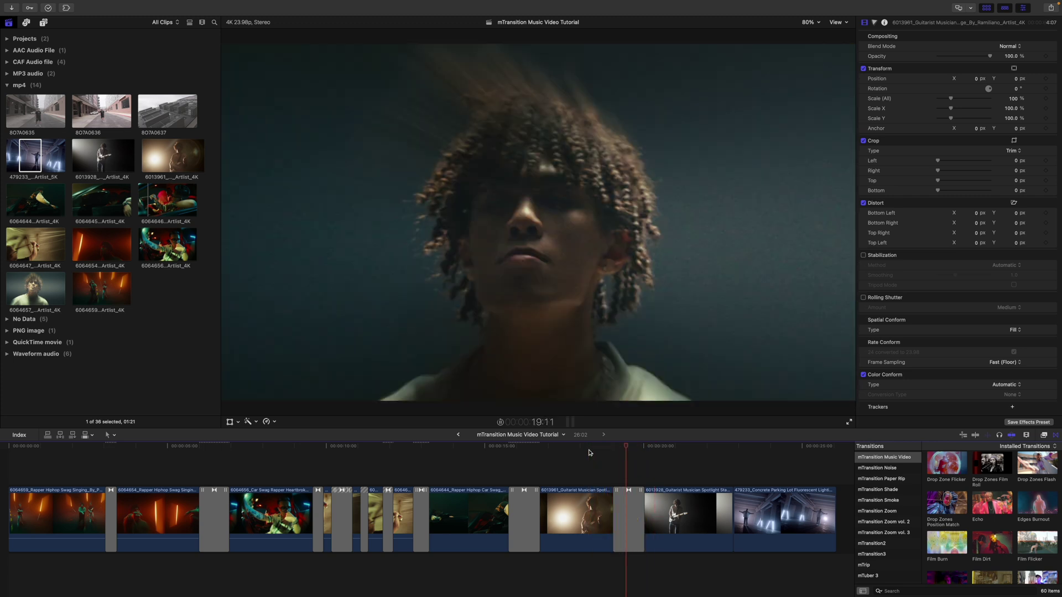
scroll(969, 525, "up", 3)
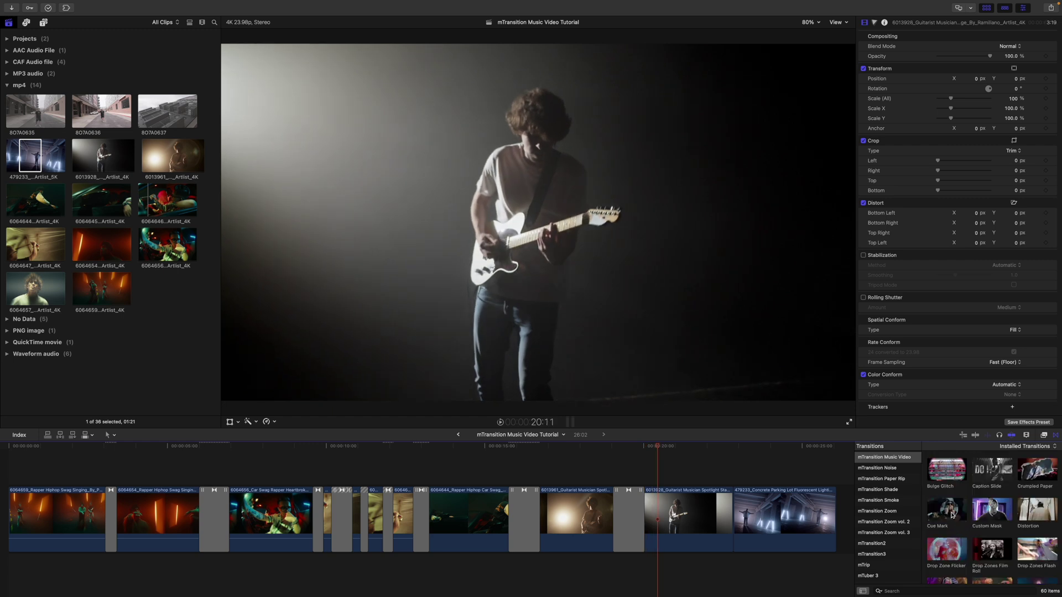
- Add Cue Mark between the guitarist and warehouse clips and move its 03 reveal onto the guitarist's chest
left_click_drag(952, 515, 732, 514)
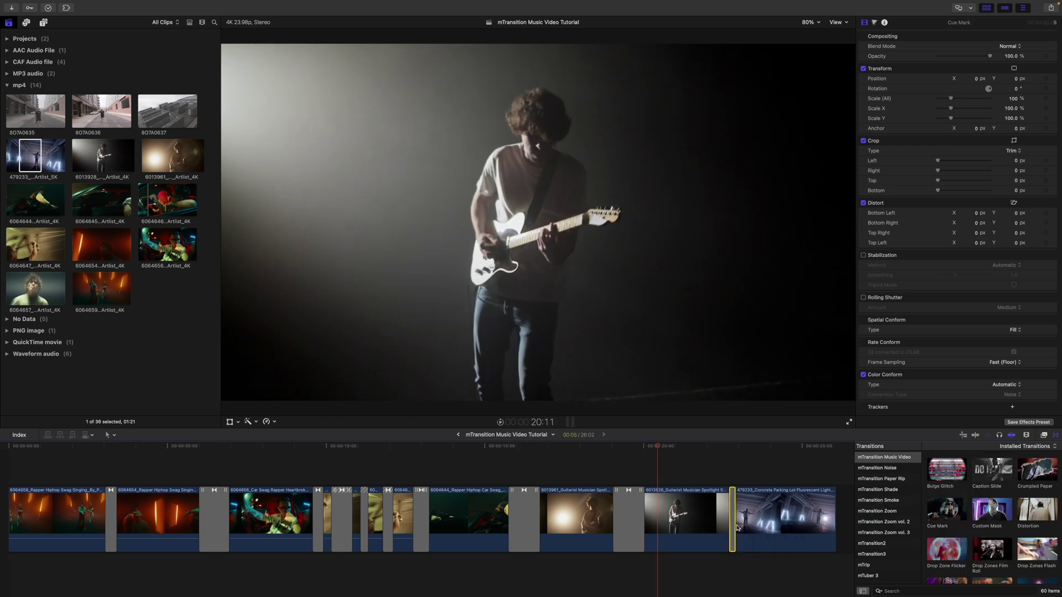
left_click(728, 446)
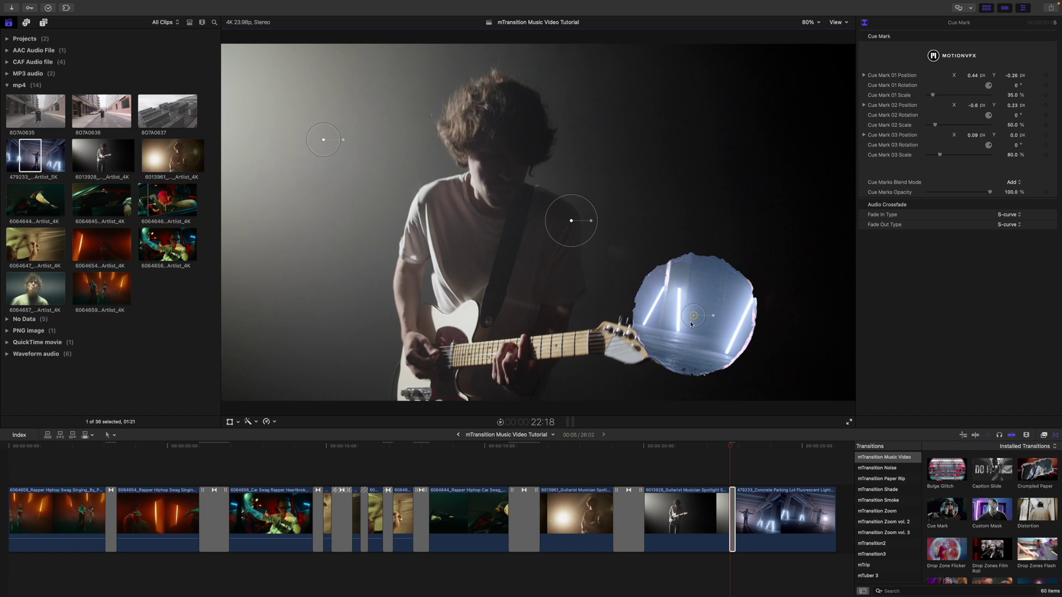
left_click_drag(696, 309, 550, 223)
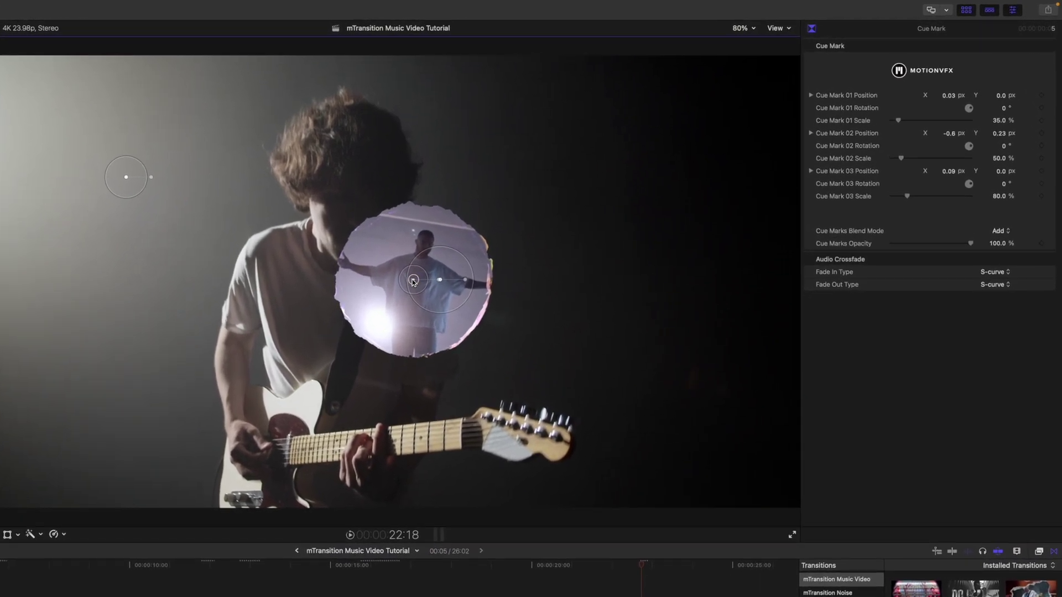
- Reposition the Cue Mark 01 reveal toward centre-left and nudge the 03 reveal down-left
key("Right")
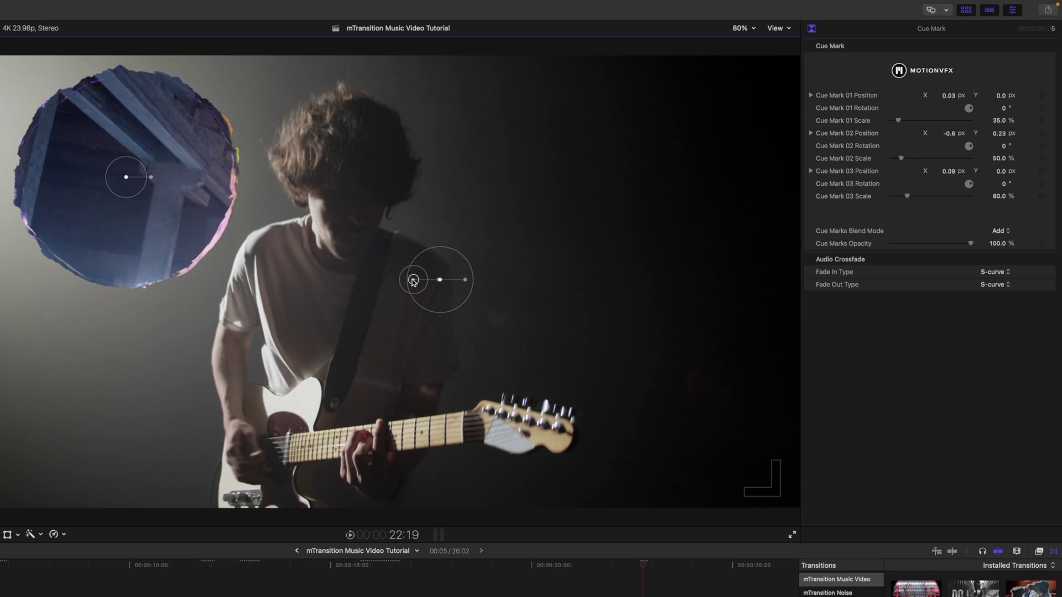
left_click_drag(125, 175, 345, 174)
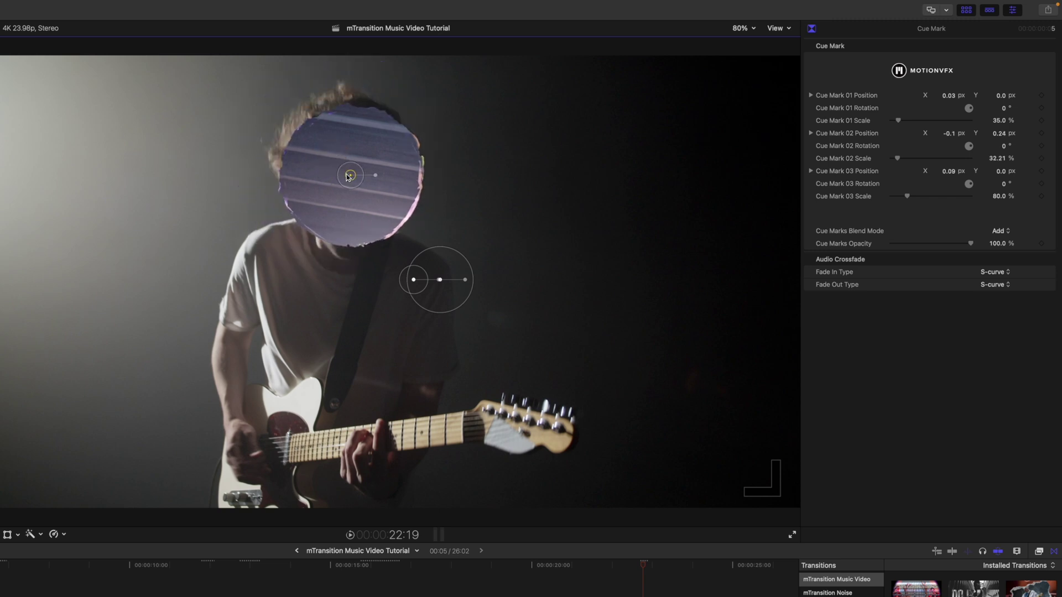
key("Right")
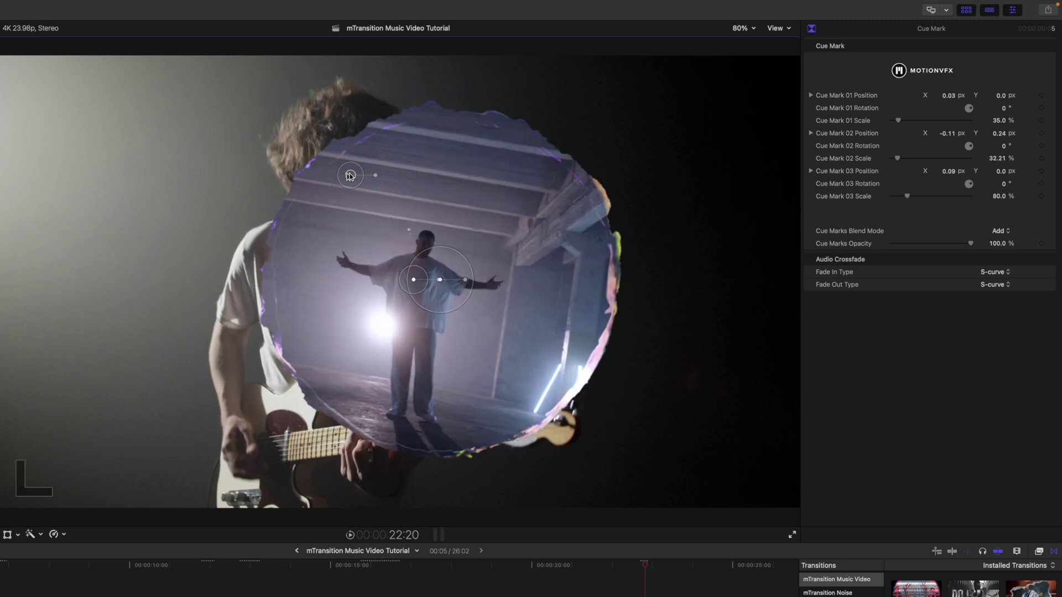
mouse_move(439, 281)
left_mouse_down()
mouse_move(421, 303)
mouse_move(455, 287)
left_mouse_up()
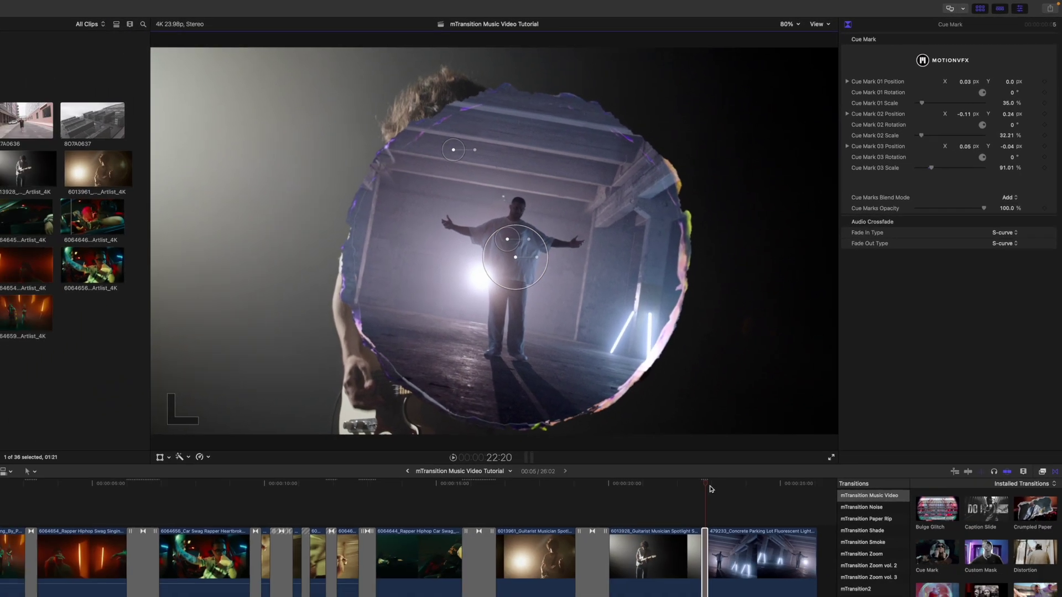